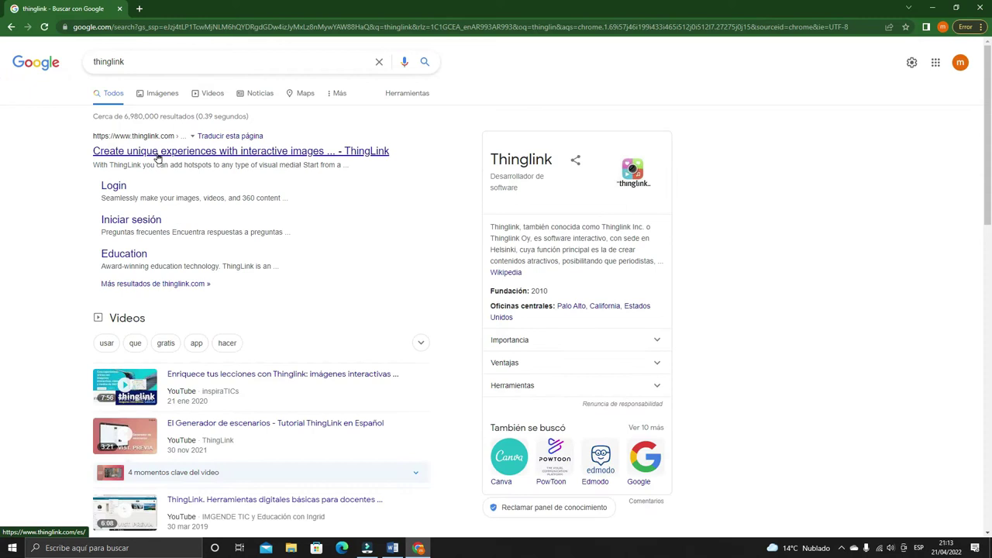
Open the ThingLink website from the search results and bring up its free-trial sign-up form, ready for the e-mail
click(157, 152)
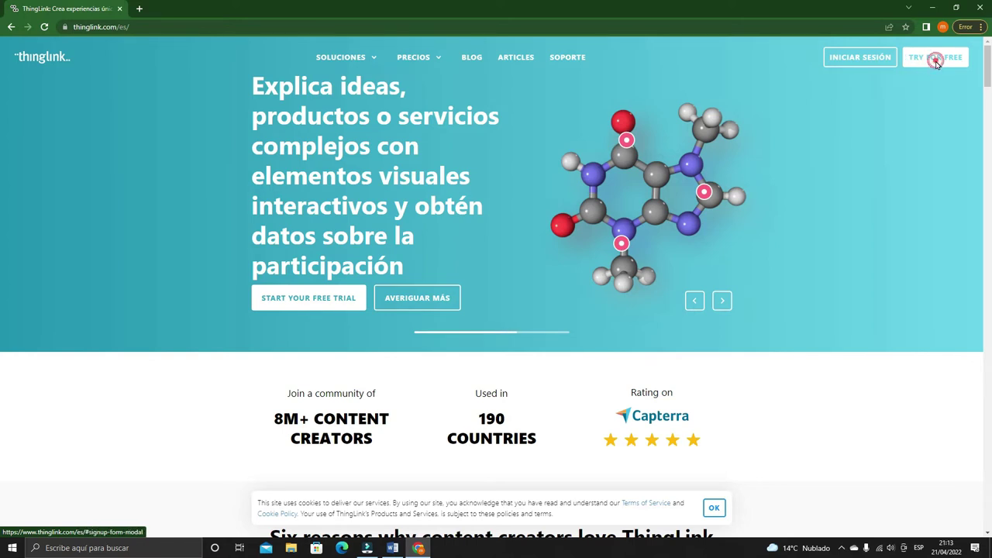
click(935, 60)
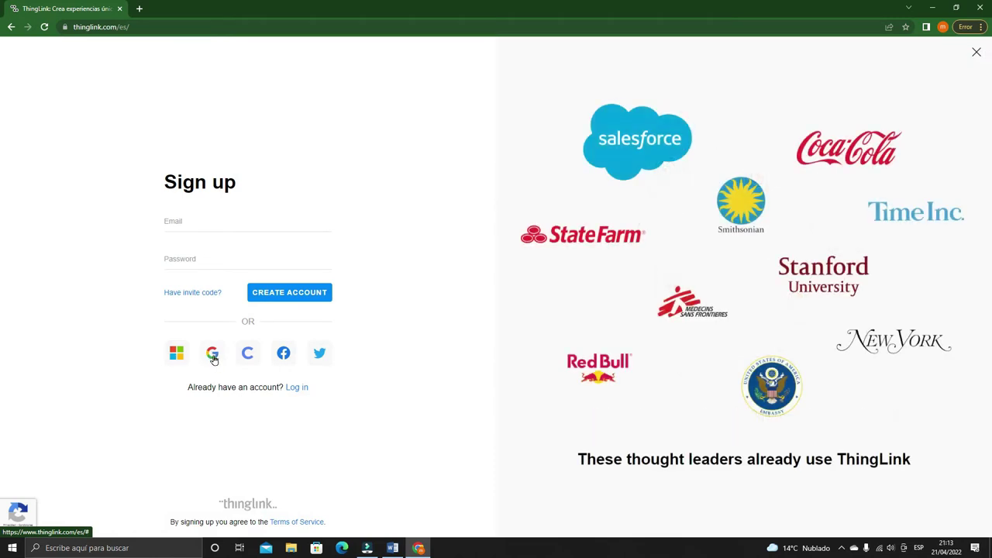
click(186, 225)
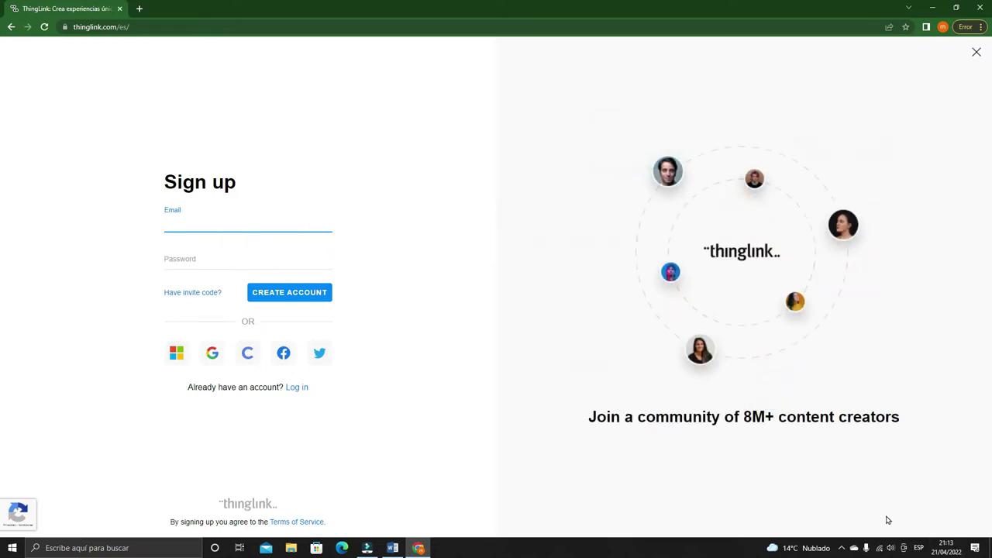
click(842, 548)
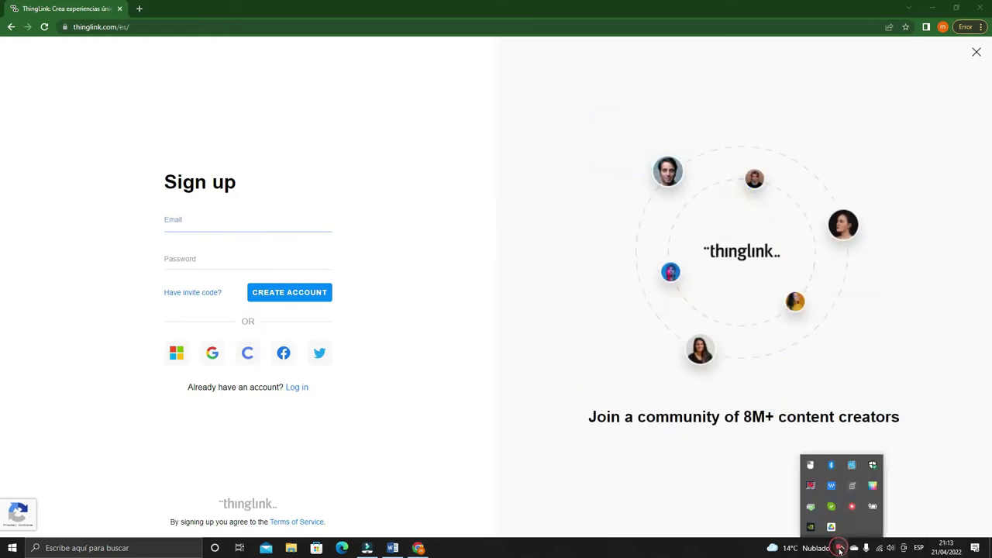
right_click(852, 506)
click(884, 519)
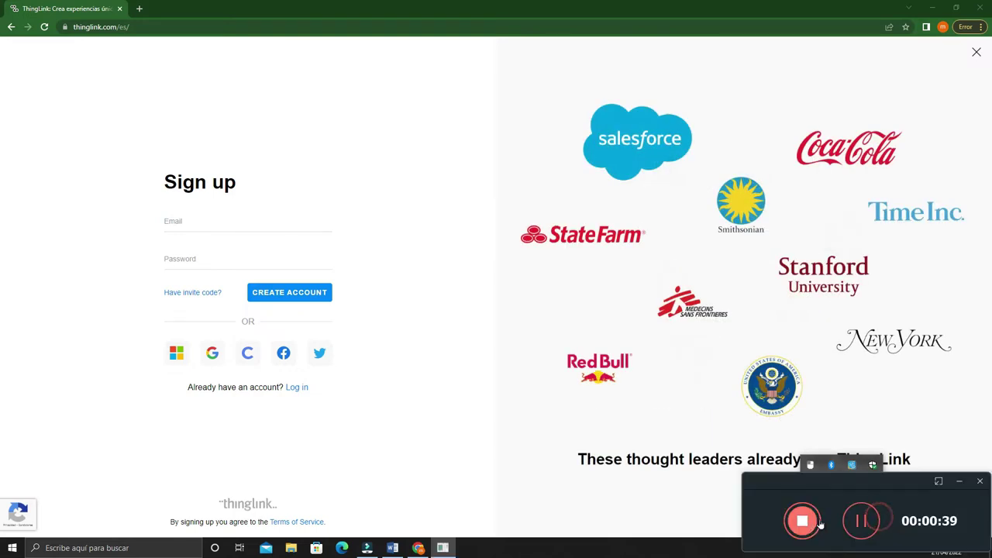
click(862, 521)
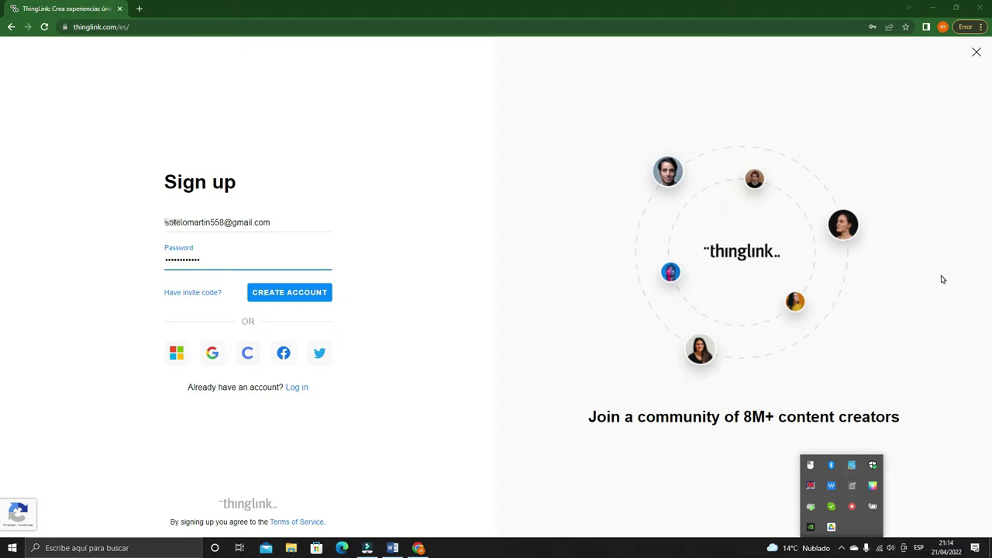
right_click(851, 507)
click(883, 514)
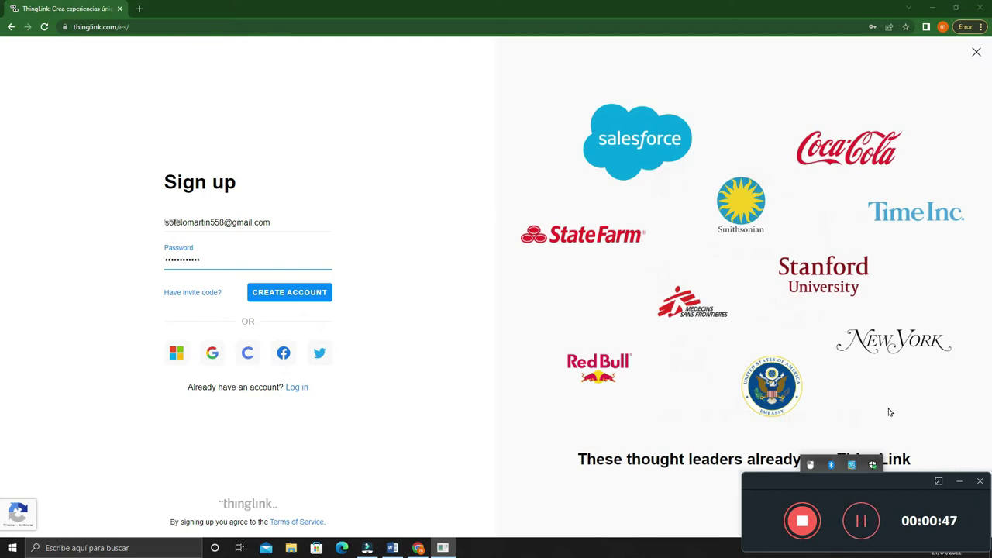
click(959, 482)
Submit the completed sign-up form to create the account, and translate the welcome page into Spanish
click(280, 294)
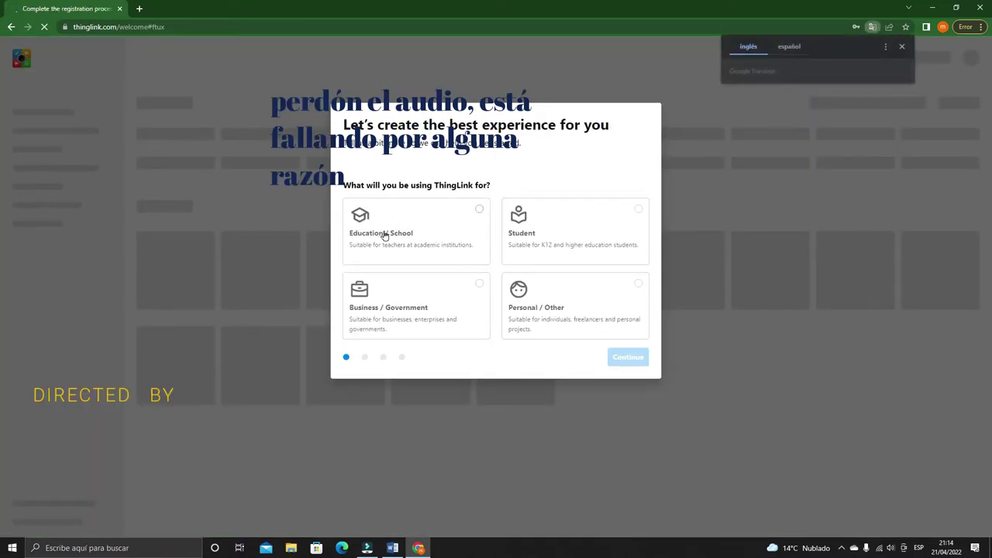
click(790, 46)
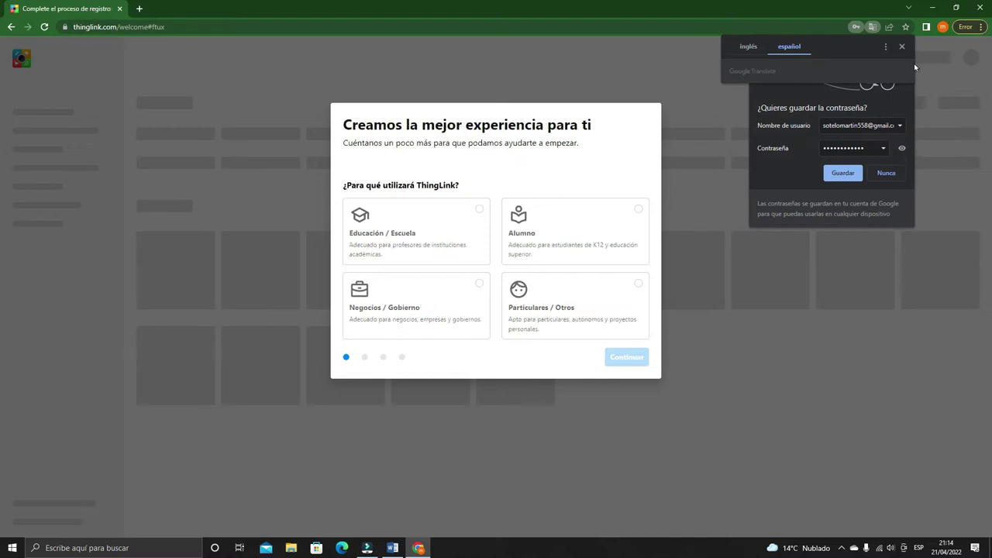
click(901, 49)
click(904, 40)
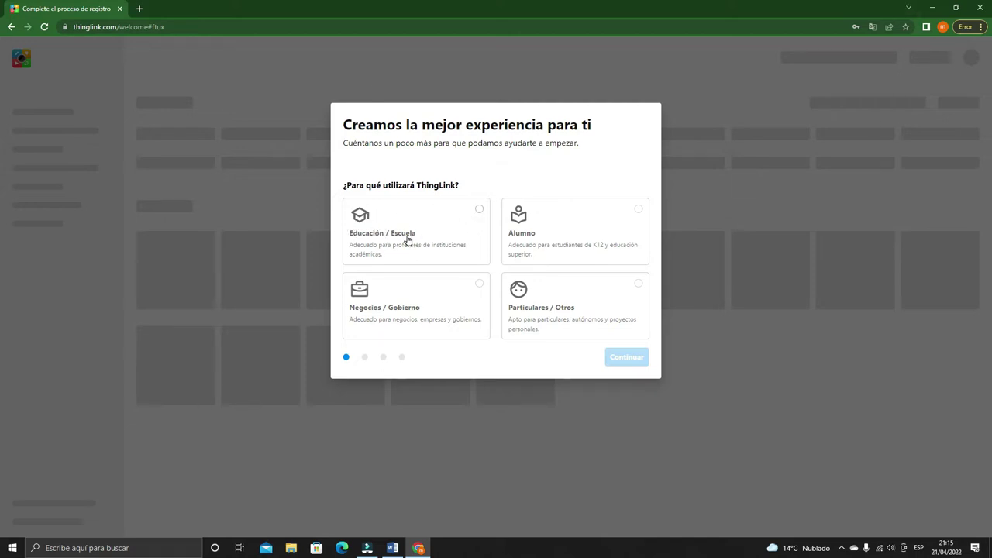
Answer the question about what ThingLink will be used for with Educación / Escuela
click(478, 213)
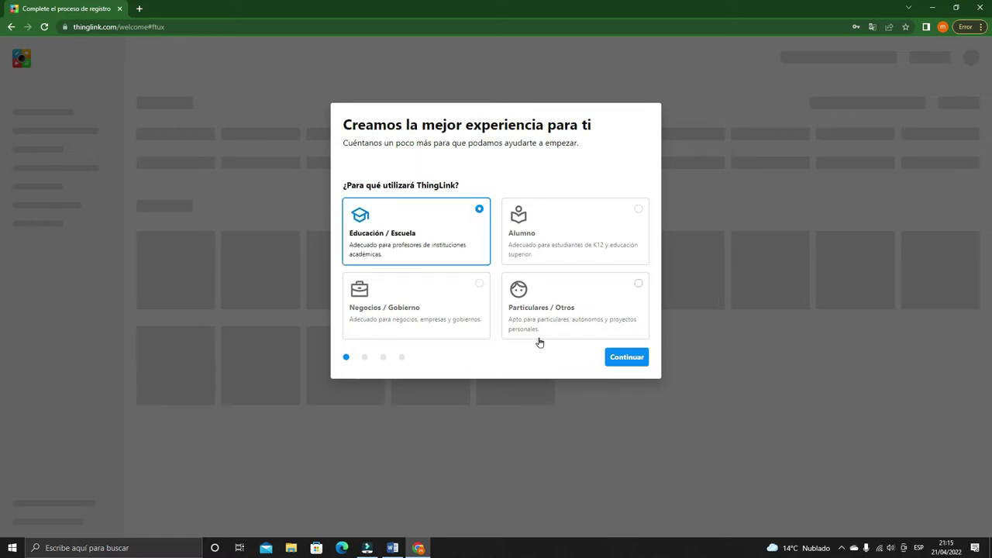
click(628, 357)
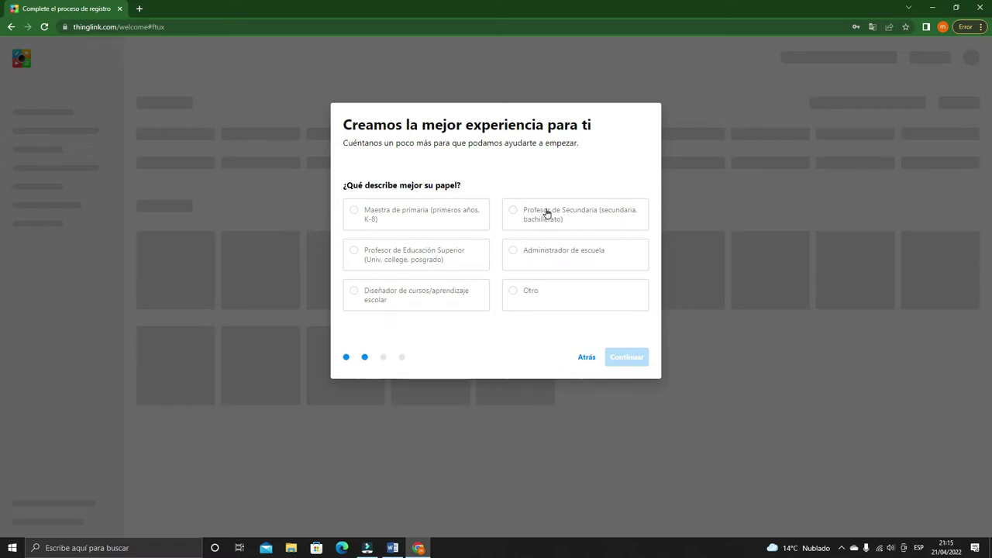
click(513, 294)
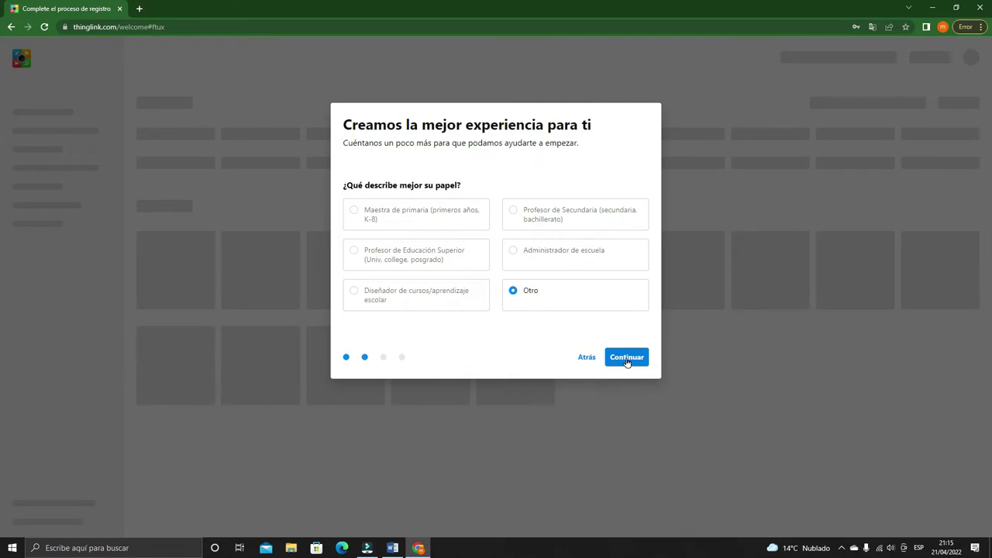
click(585, 358)
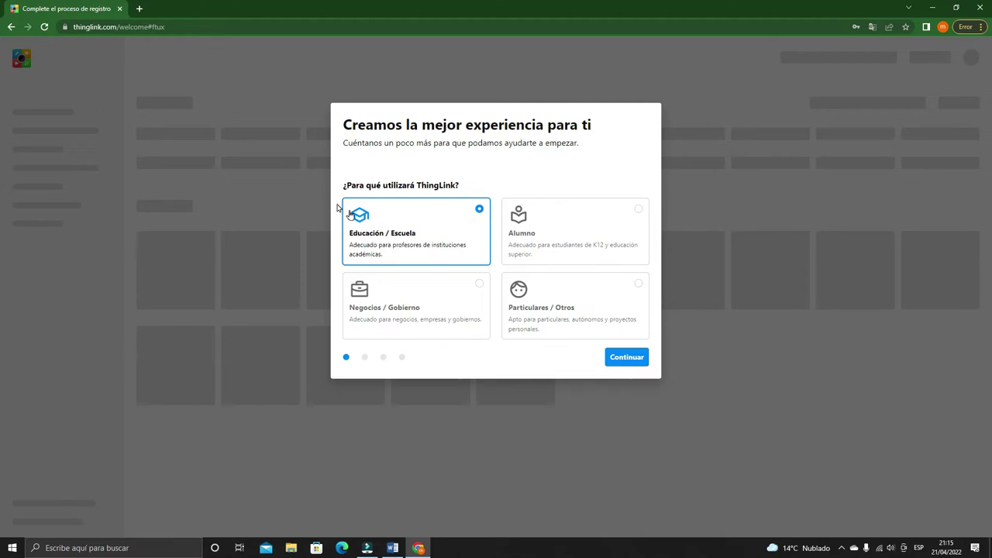
click(632, 361)
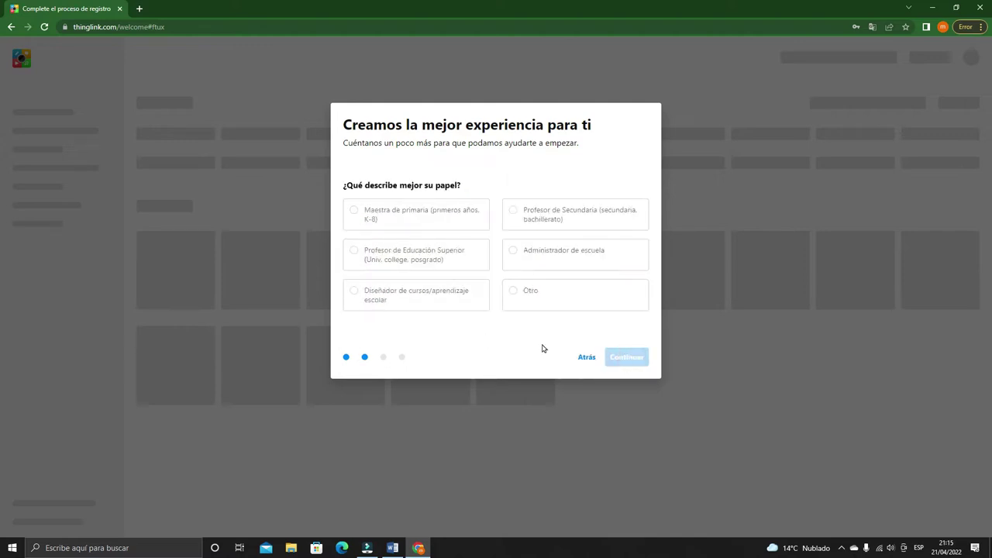
Answer the role question with Otro and the purpose question with Cursos online
click(509, 292)
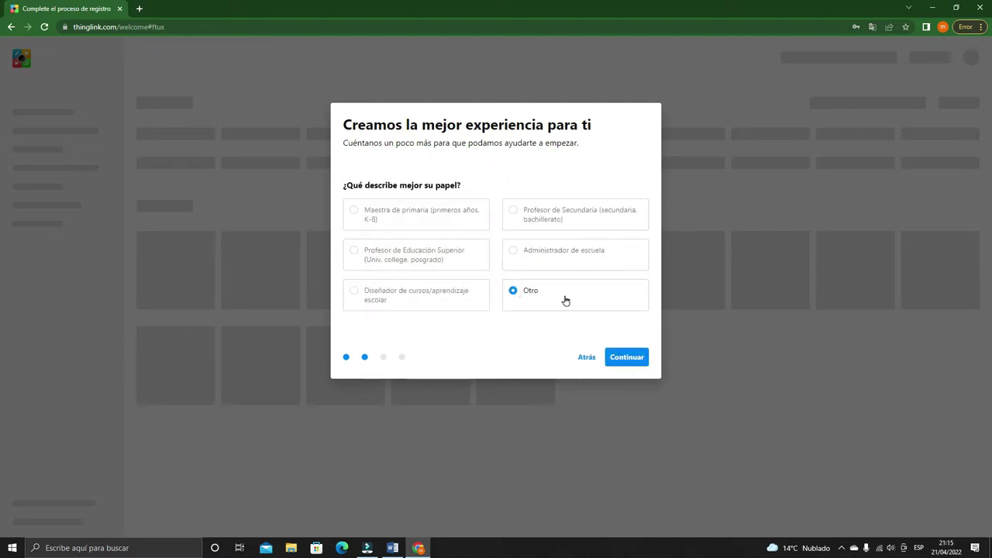
click(628, 358)
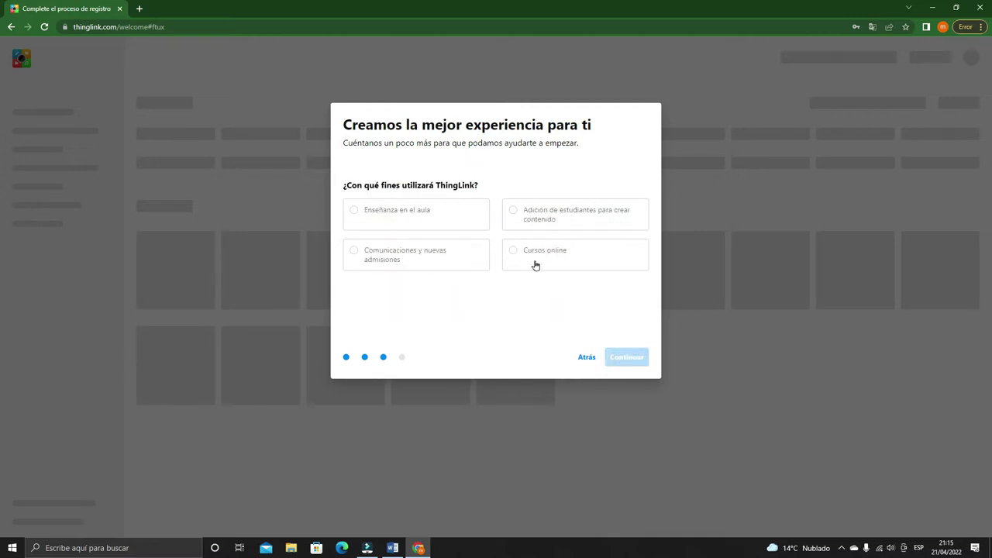
click(514, 250)
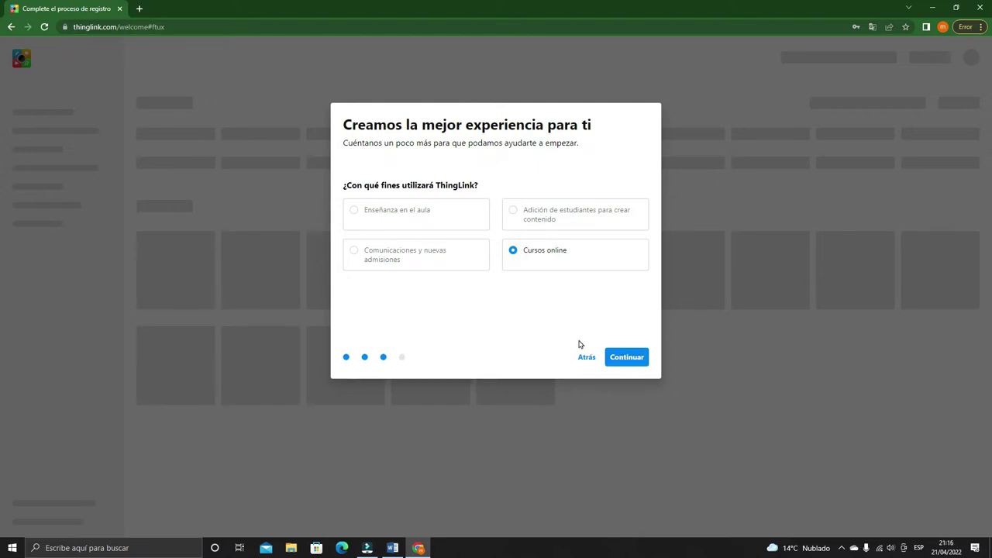
click(627, 358)
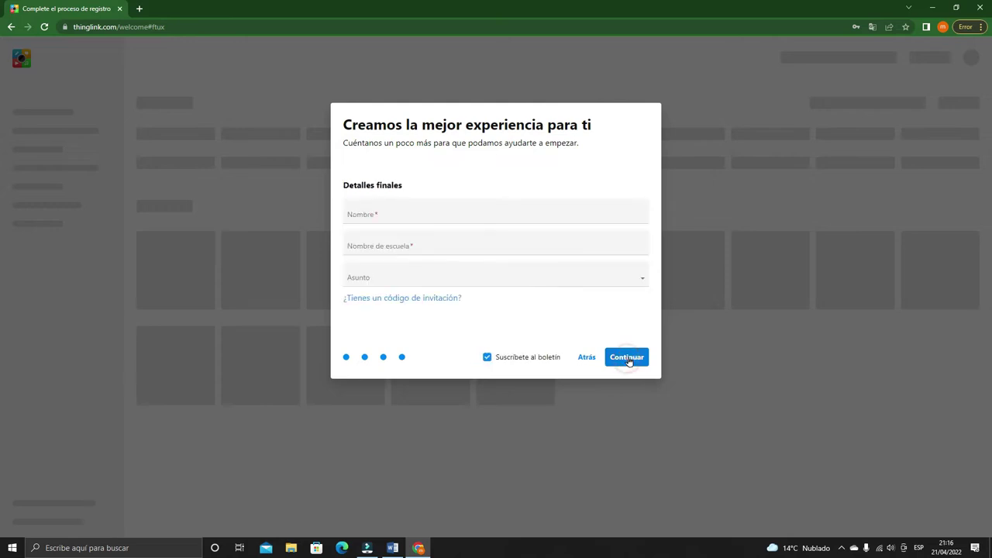
Fill in the final details with the account holder's first name and the school name ALVARADO, and complete the registration
click(378, 216)
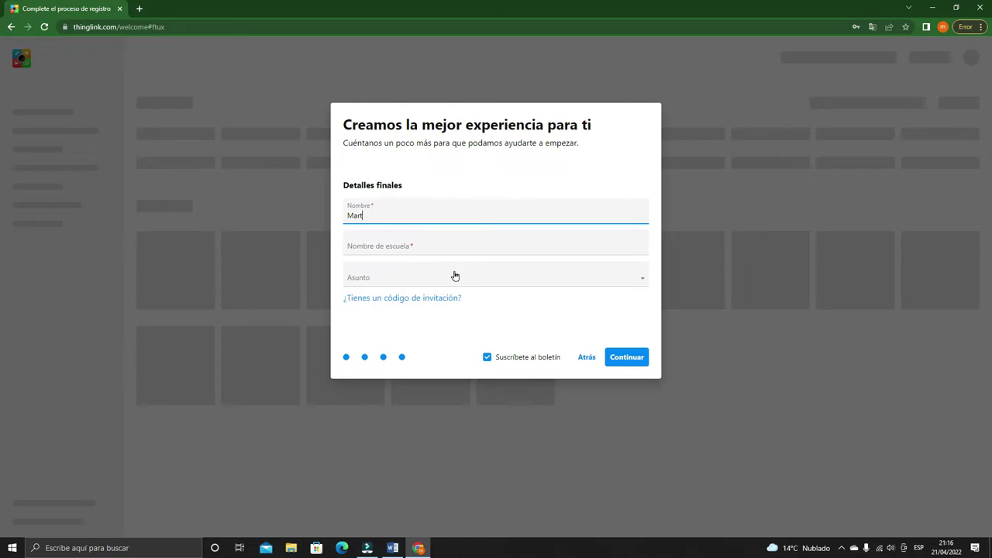
click(392, 249)
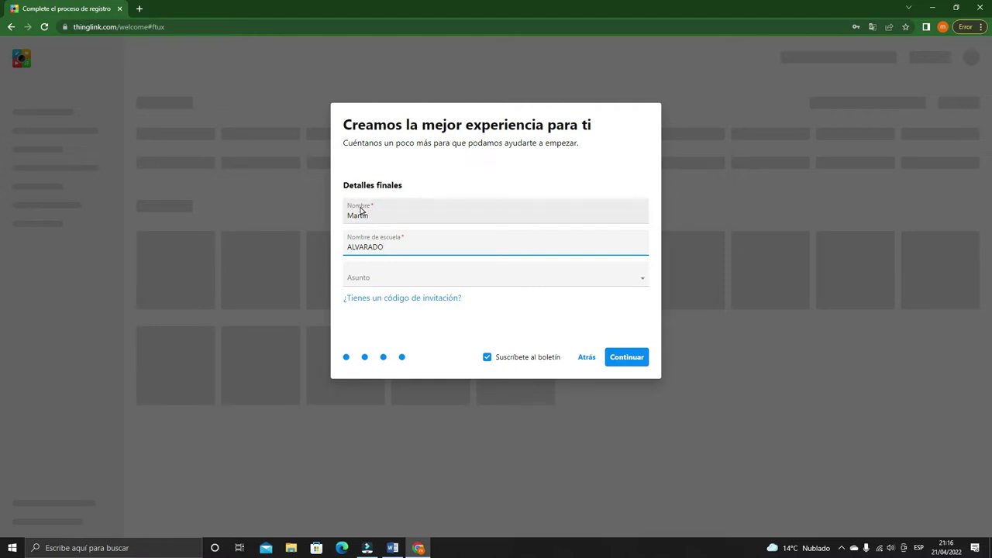
click(625, 361)
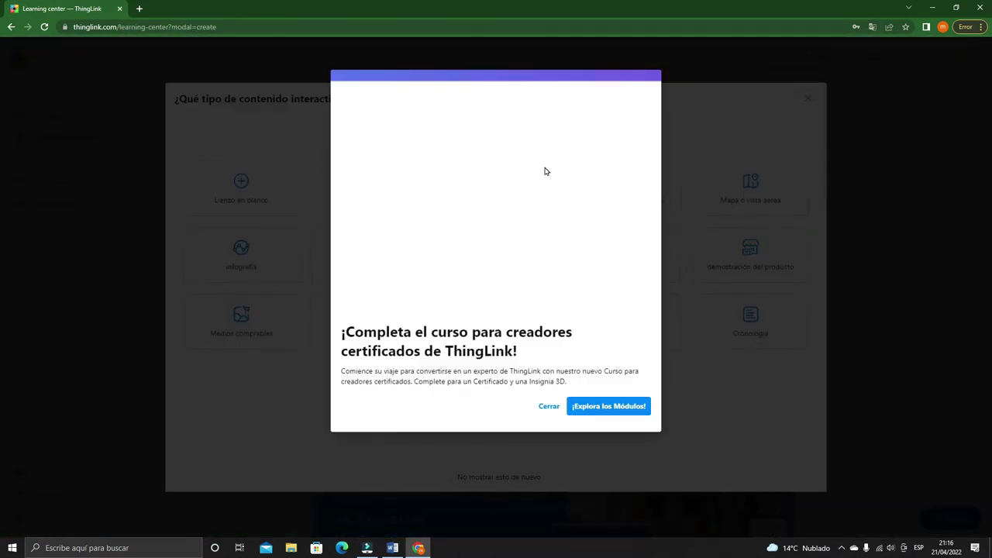
Dismiss the certified creator course offer and the content type chooser, and log out of the account
click(549, 409)
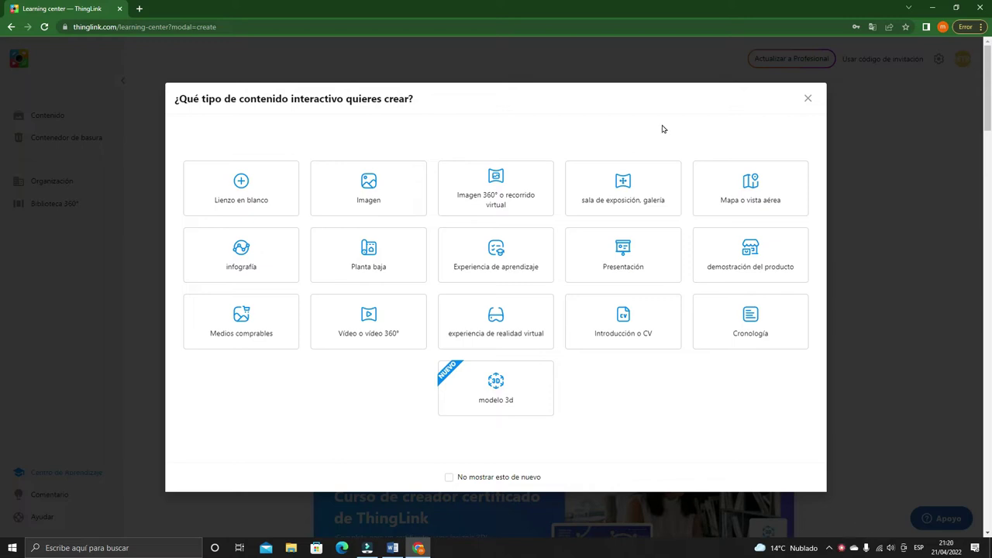
click(809, 100)
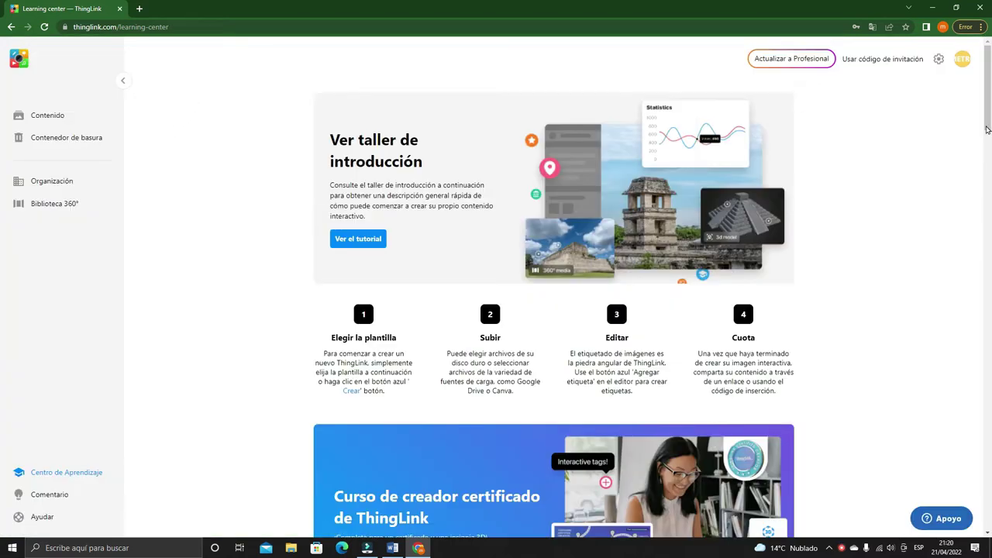
click(961, 62)
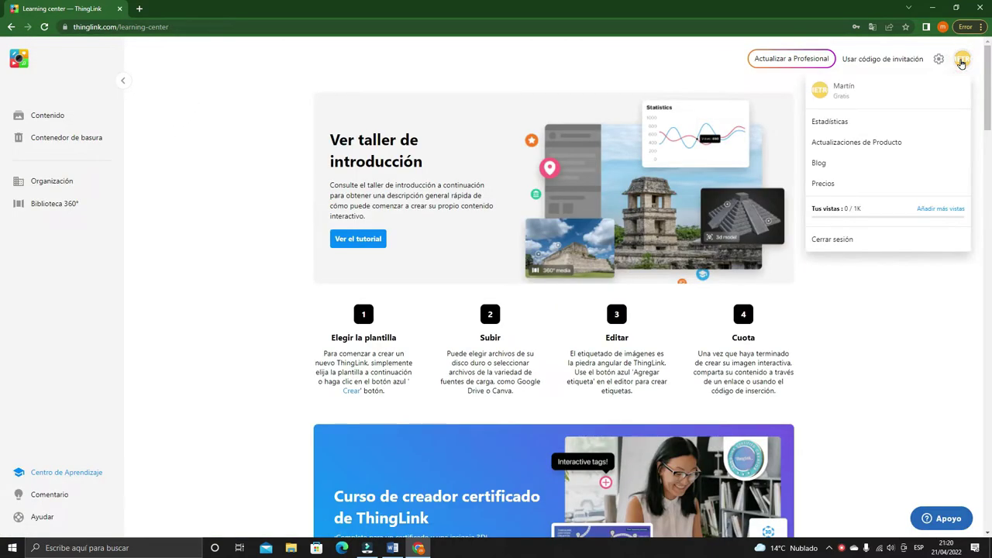
click(837, 241)
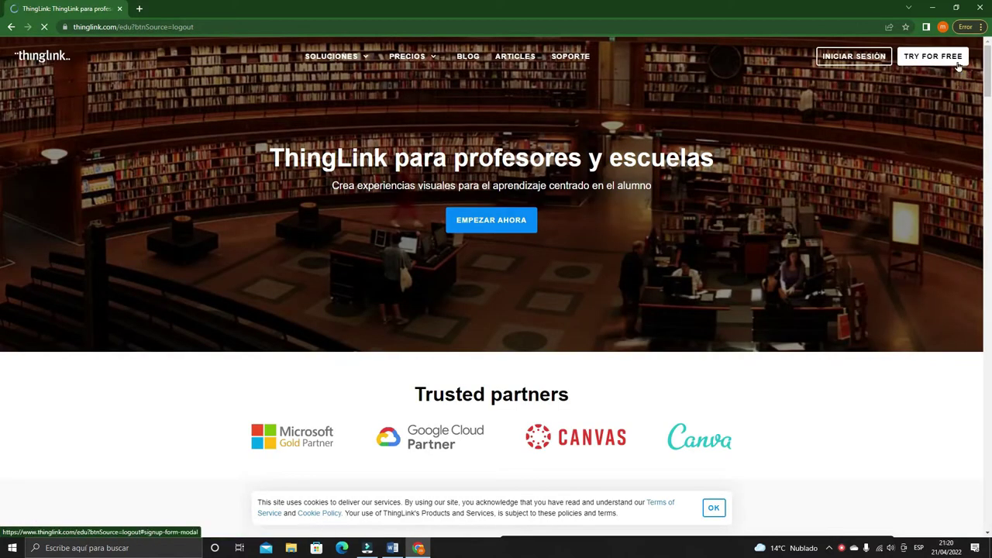
Open the ThingLink login page and fill in the account e-mail from the saved suggestion
click(843, 60)
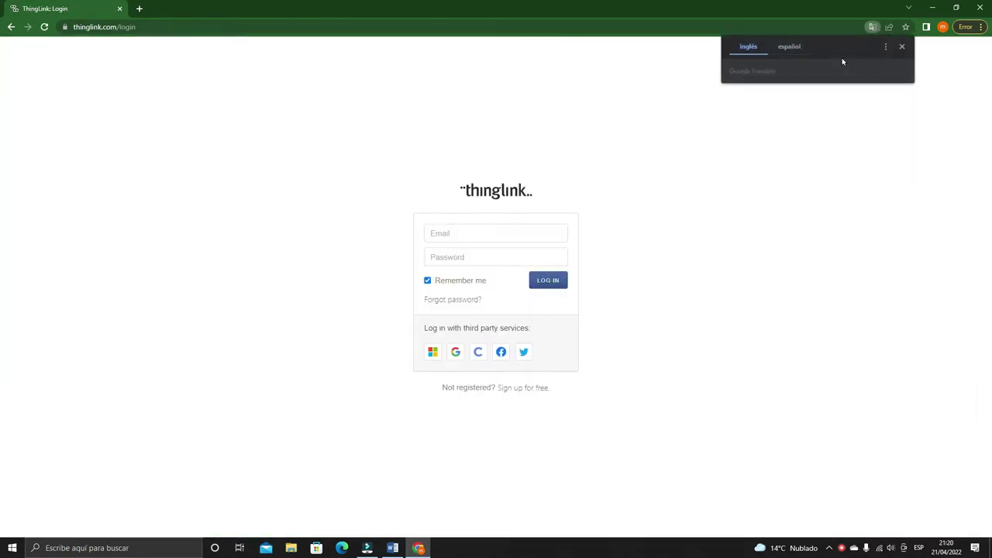
click(463, 234)
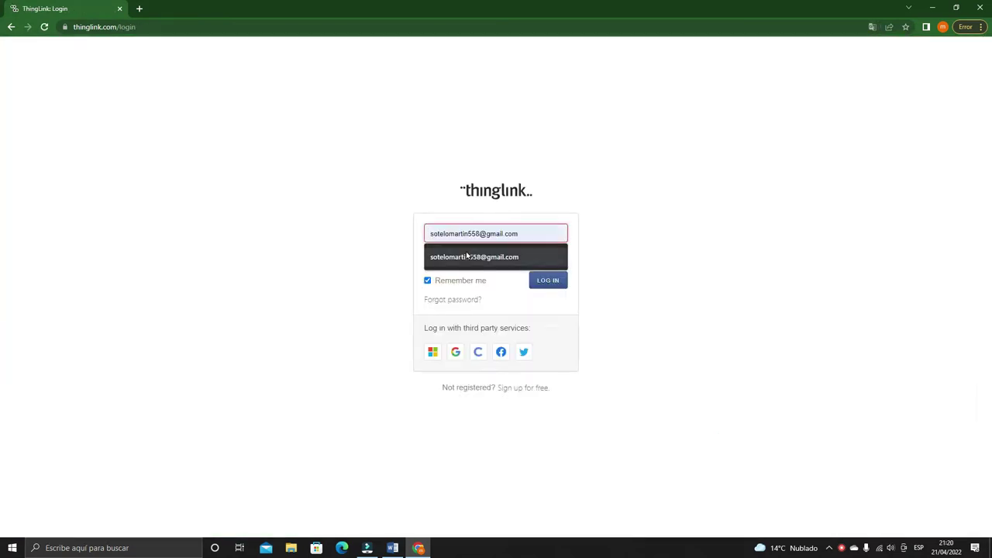
click(465, 259)
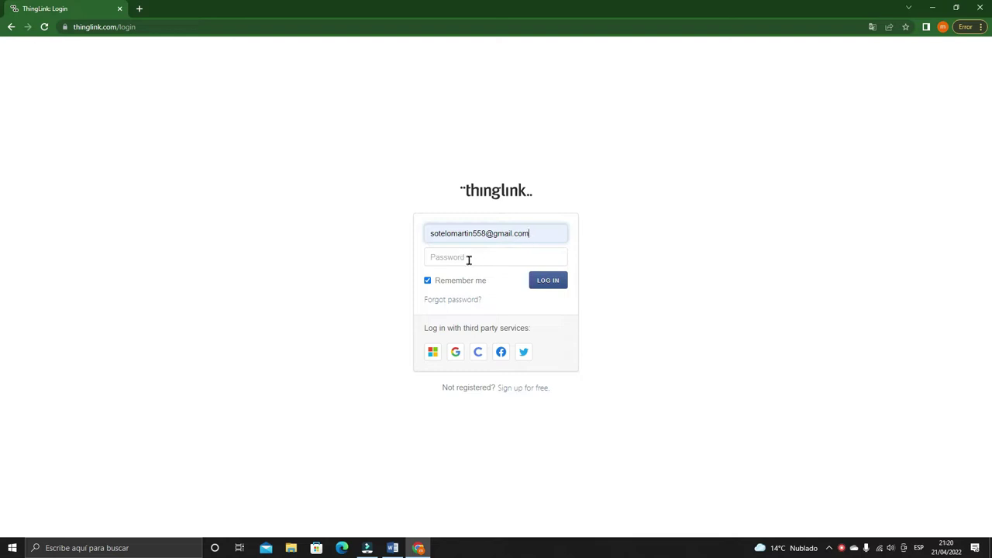
click(453, 259)
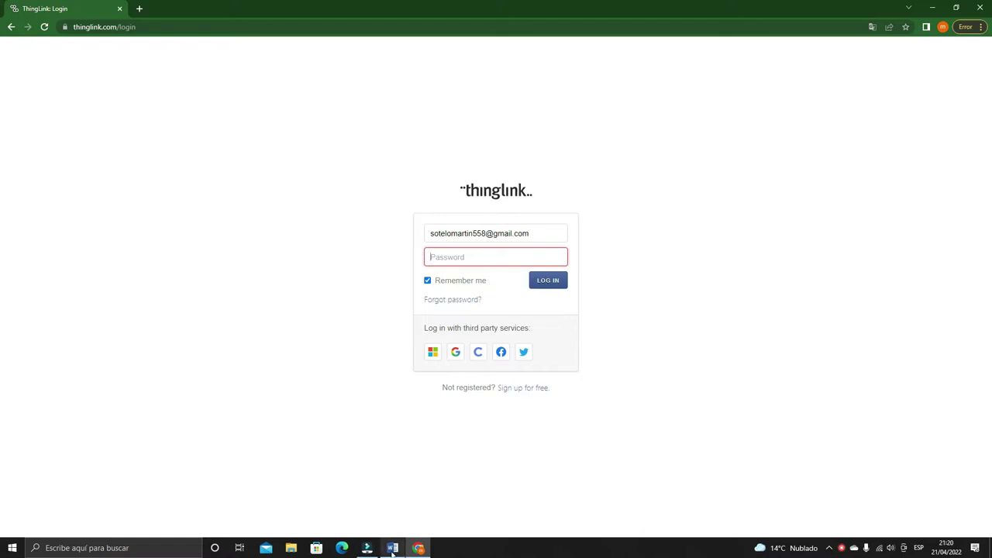
mouse_move(392, 551)
click(842, 549)
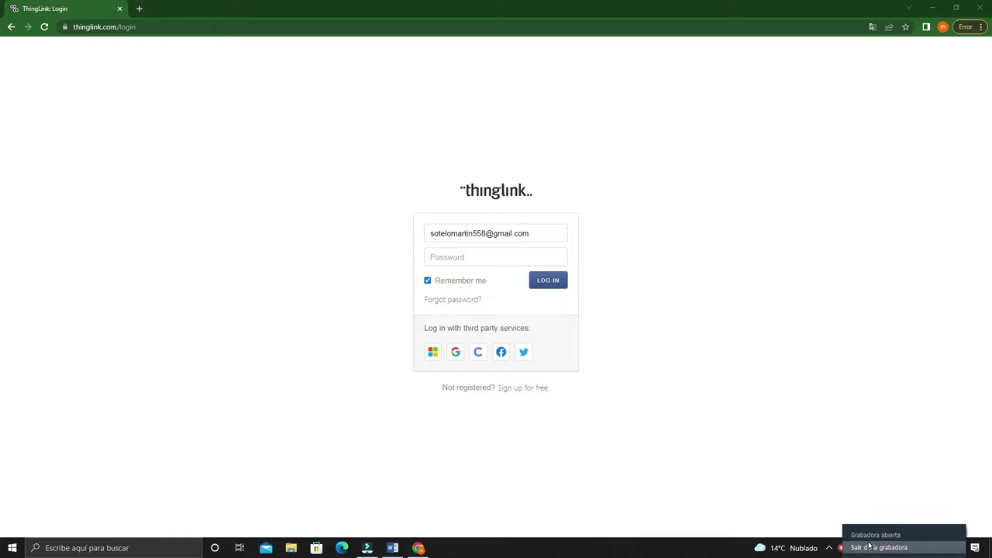
click(843, 551)
click(861, 520)
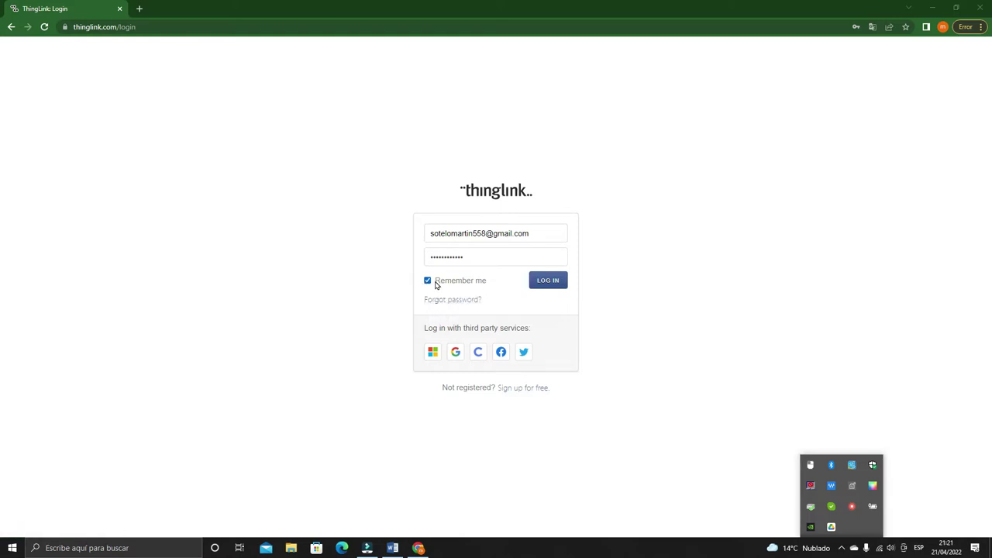
Submit the completed login form and translate the account's content page into Spanish
click(547, 281)
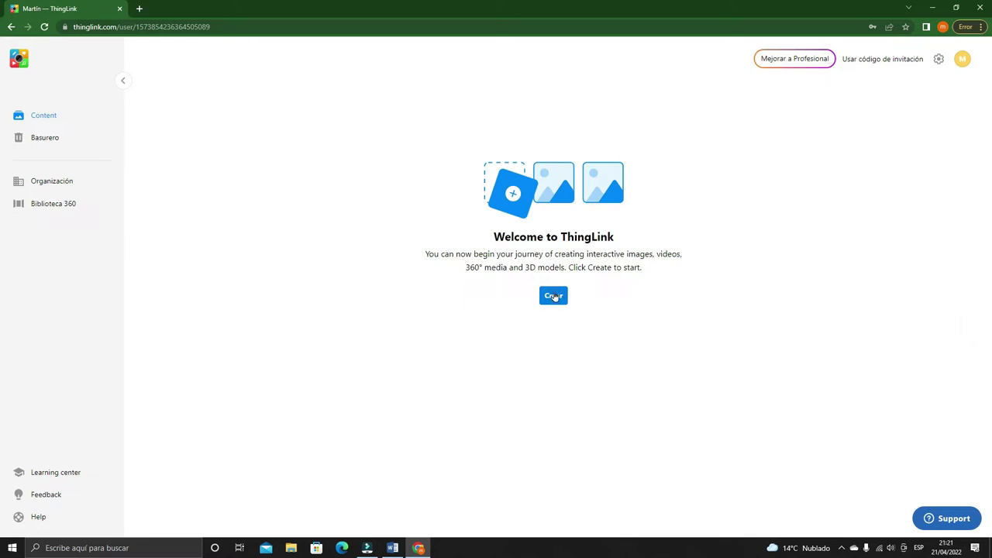
right_click(725, 179)
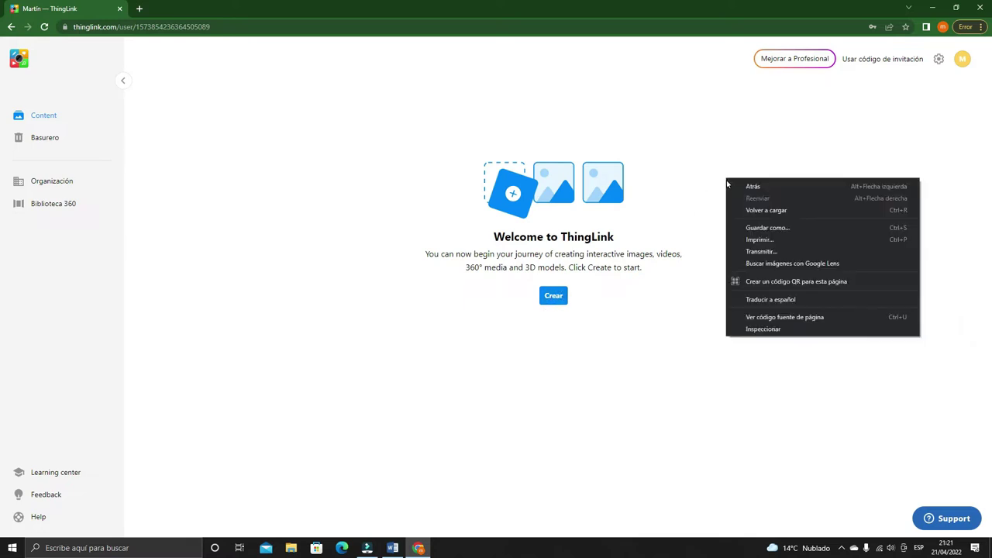
click(760, 301)
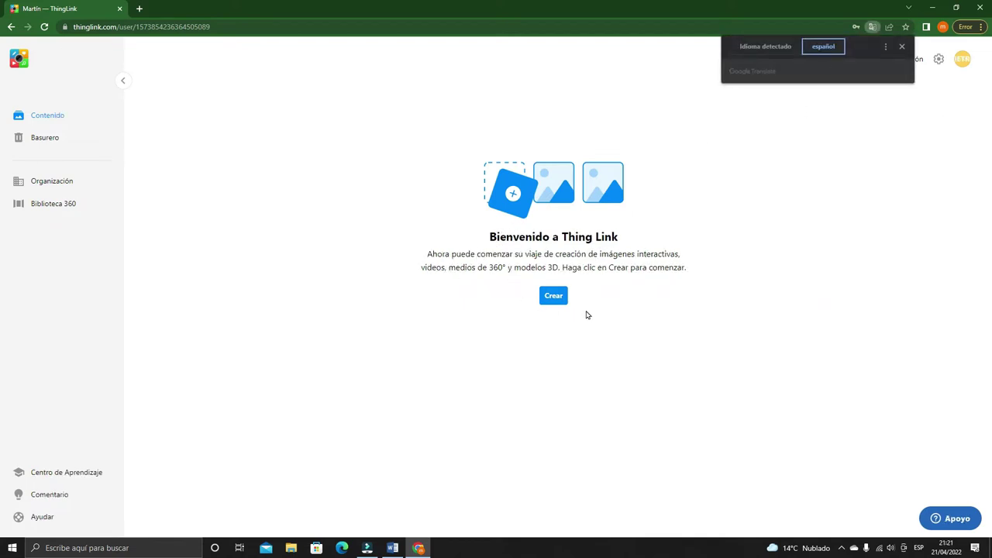
Start creating a Video or 360° video item and continue past its quick tips to the file upload stage
right_click(817, 157)
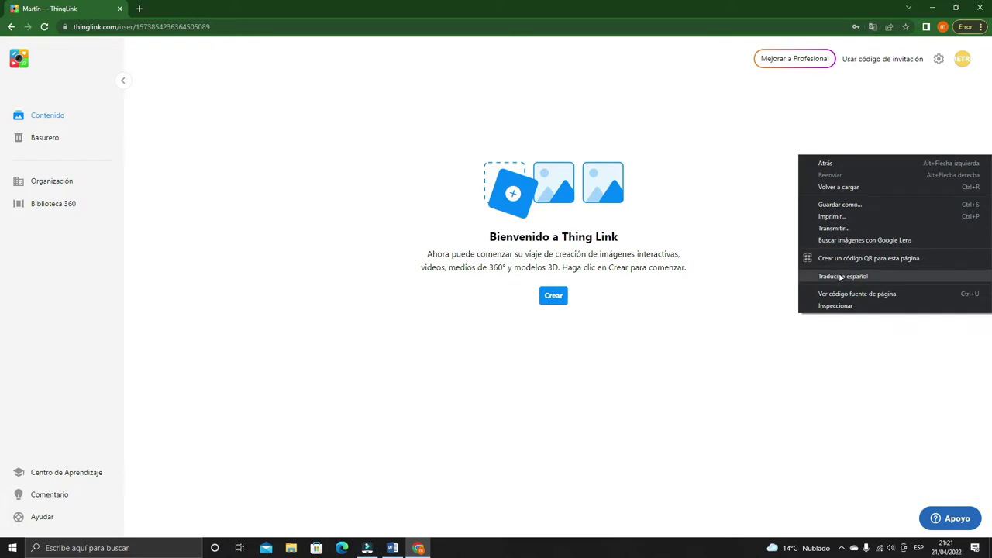
click(555, 297)
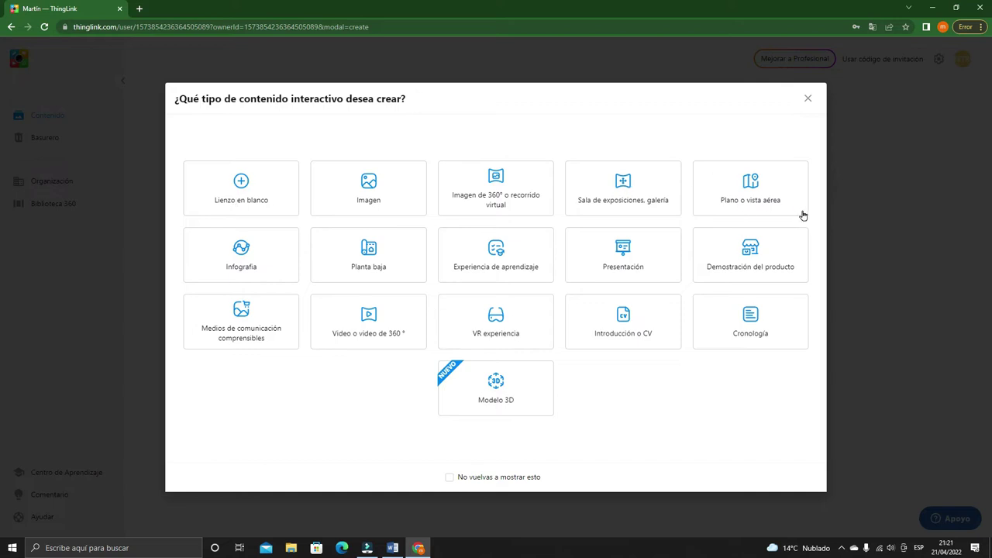
click(353, 324)
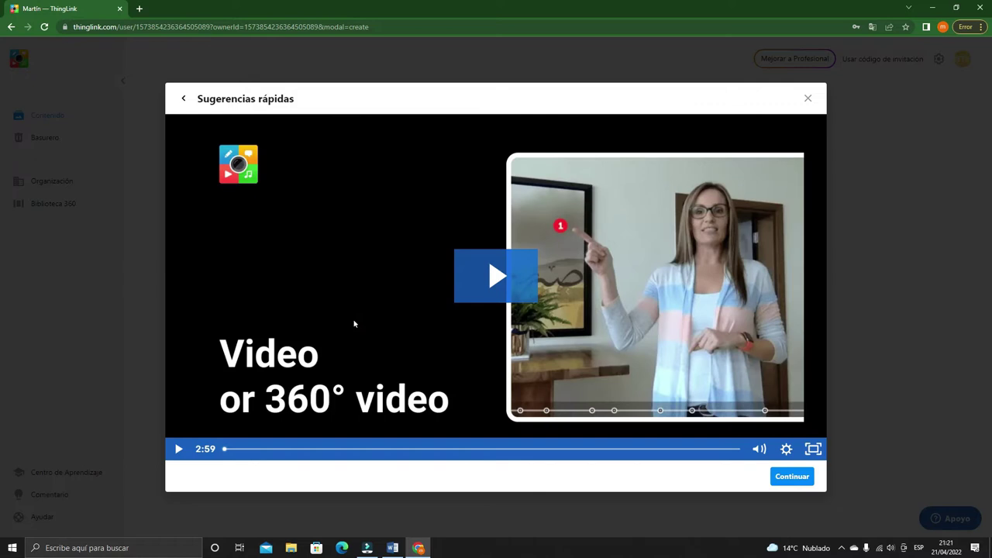
click(791, 477)
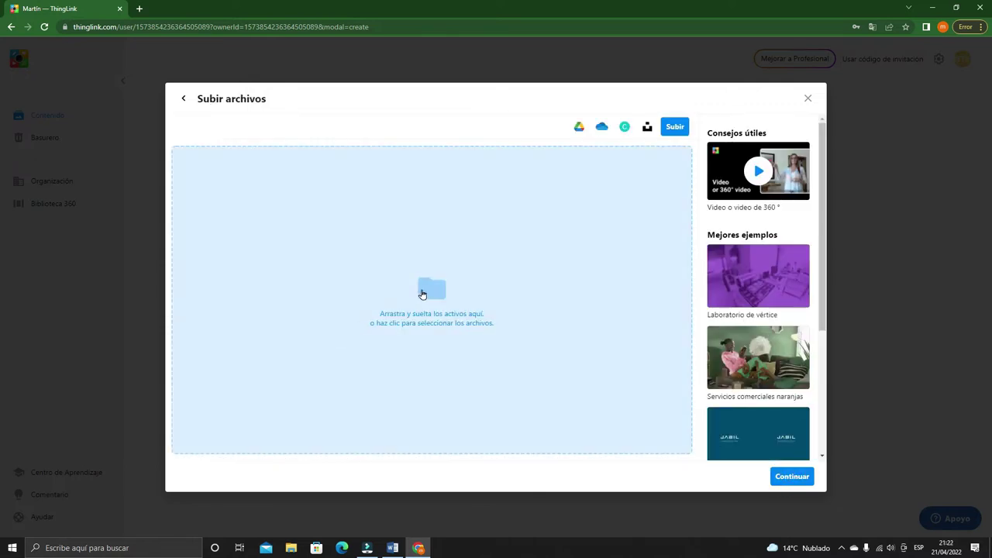
Upload the video file "clase CREAr 20 de abril 22" from the desktop folder to ThingLink
click(426, 294)
click(490, 8)
click(437, 286)
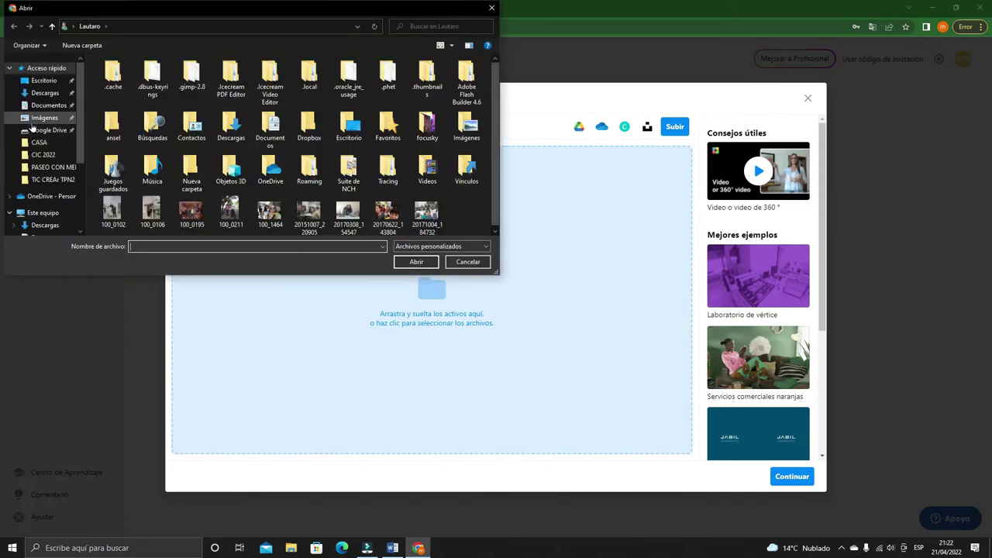
click(44, 81)
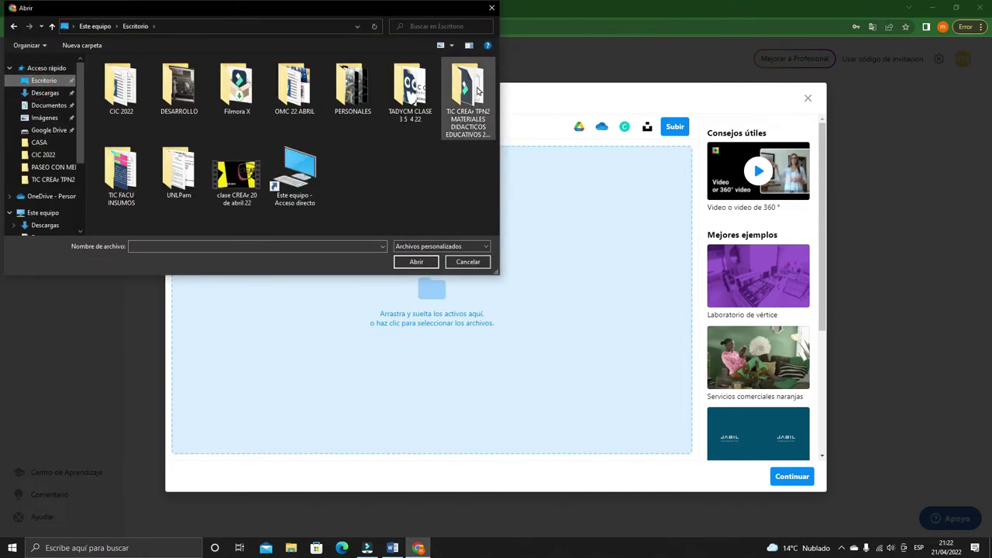
click(231, 172)
click(416, 262)
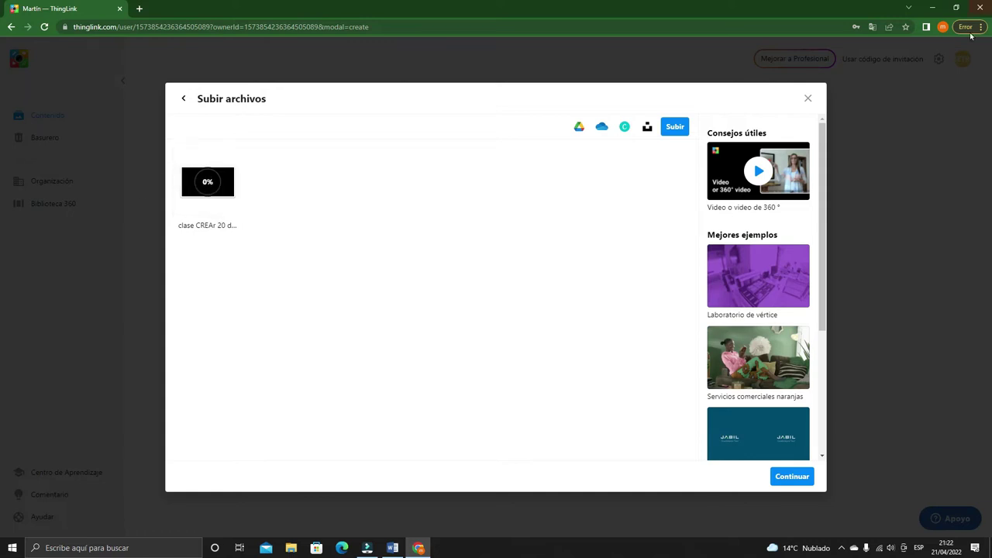
Switch to the desktop and check the size of the video file "clase CREAr 20 de abril 22" in its properties
click(933, 8)
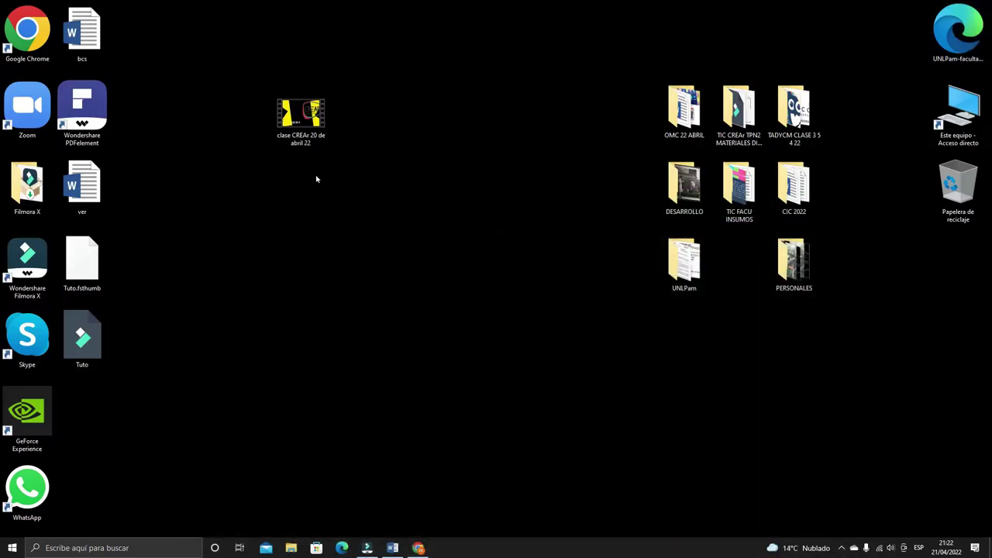
right_click(301, 132)
click(280, 120)
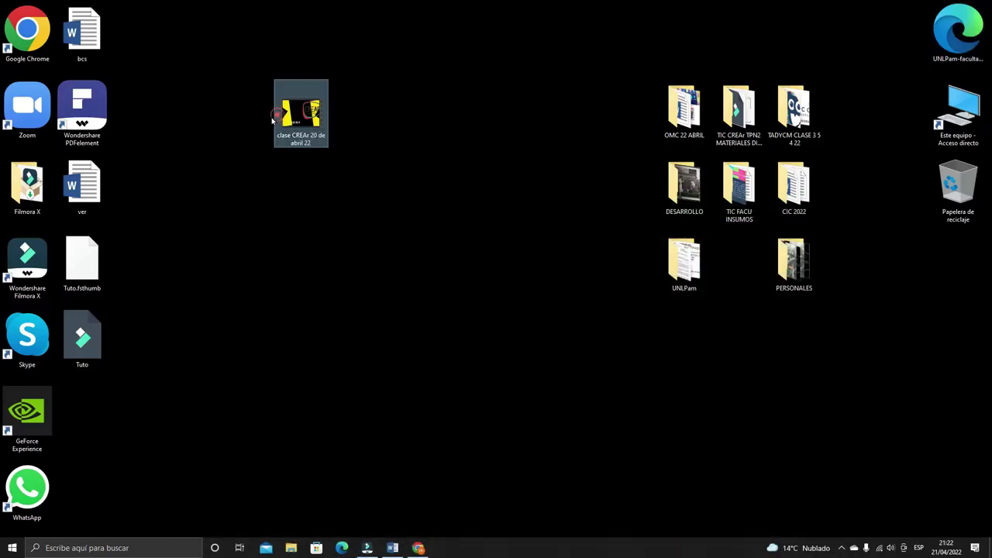
right_click(284, 127)
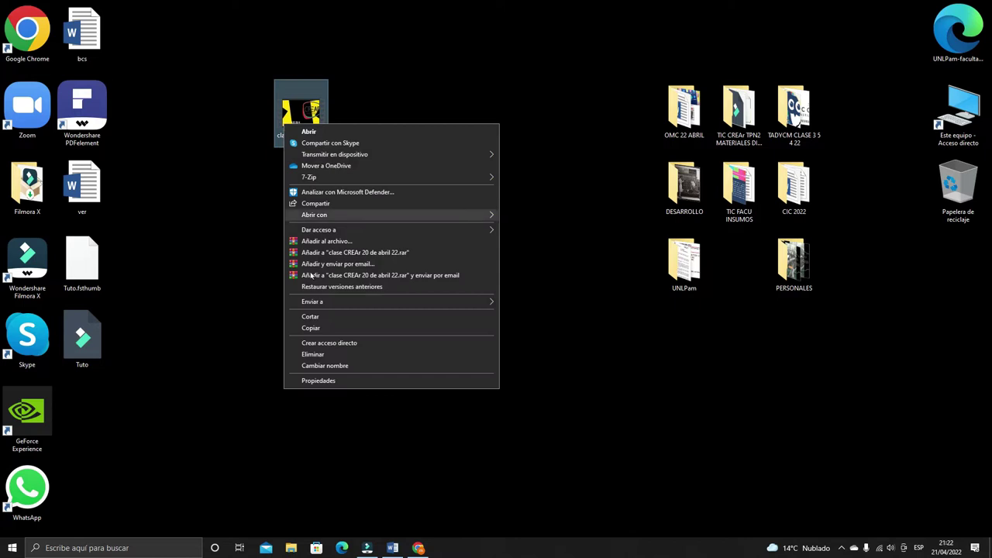
click(319, 377)
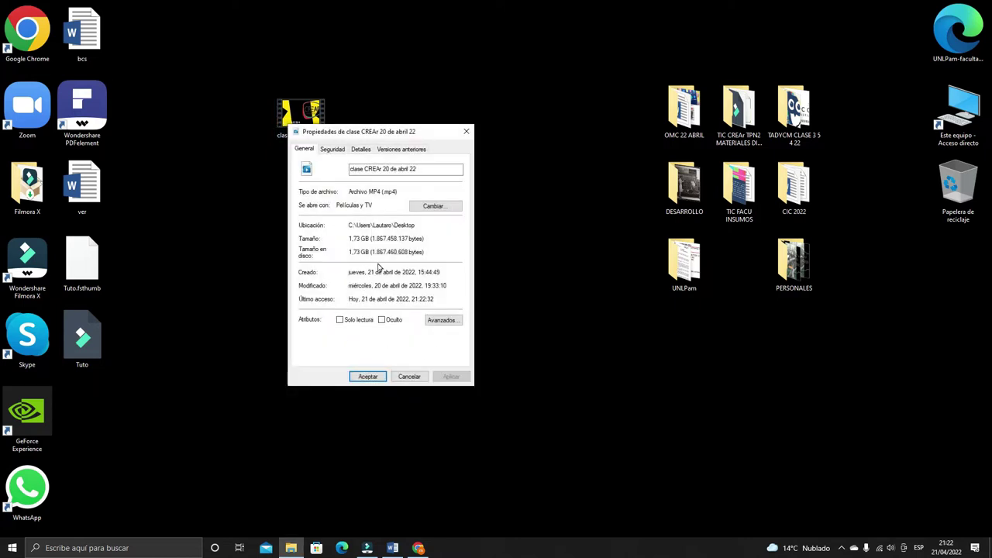
click(406, 377)
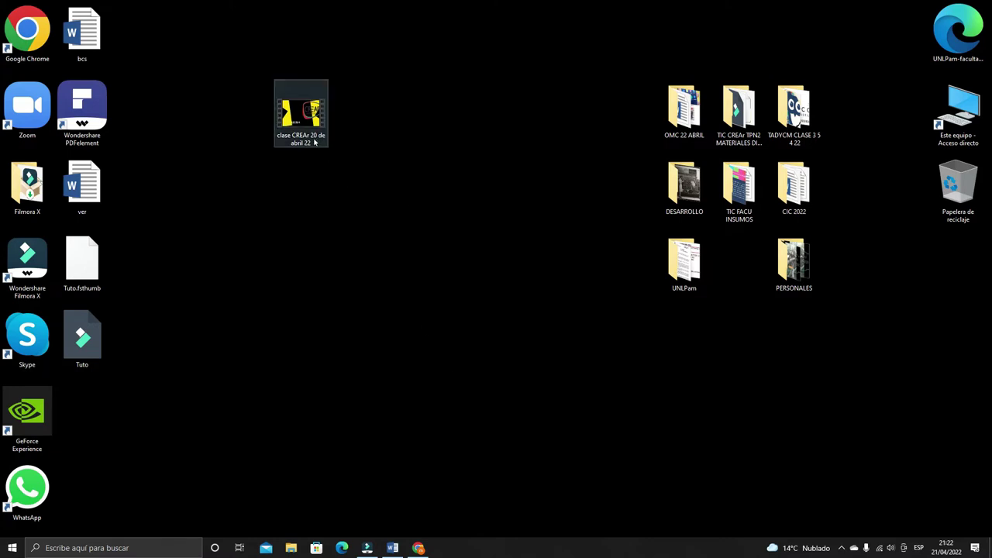
drag(301, 116, 112, 117)
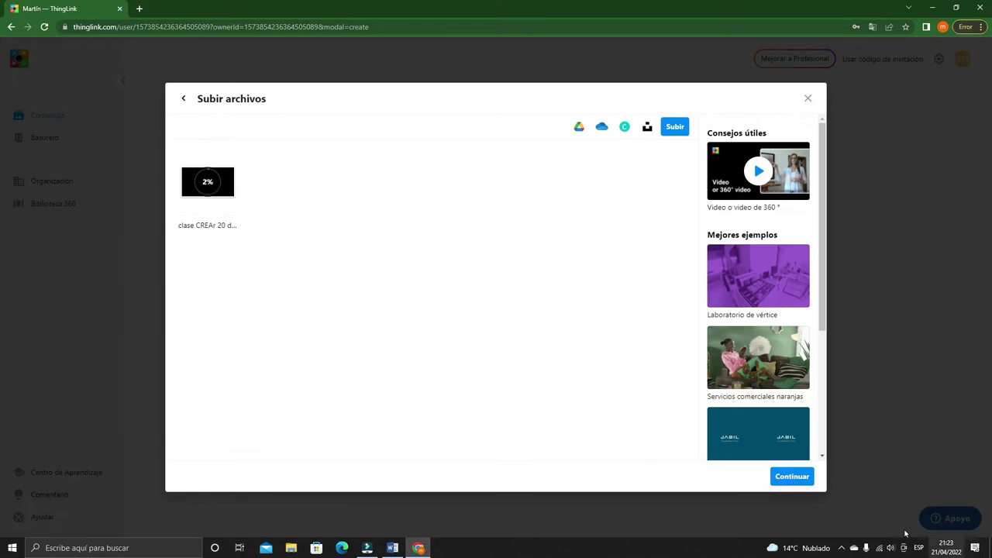
mouse_move(881, 550)
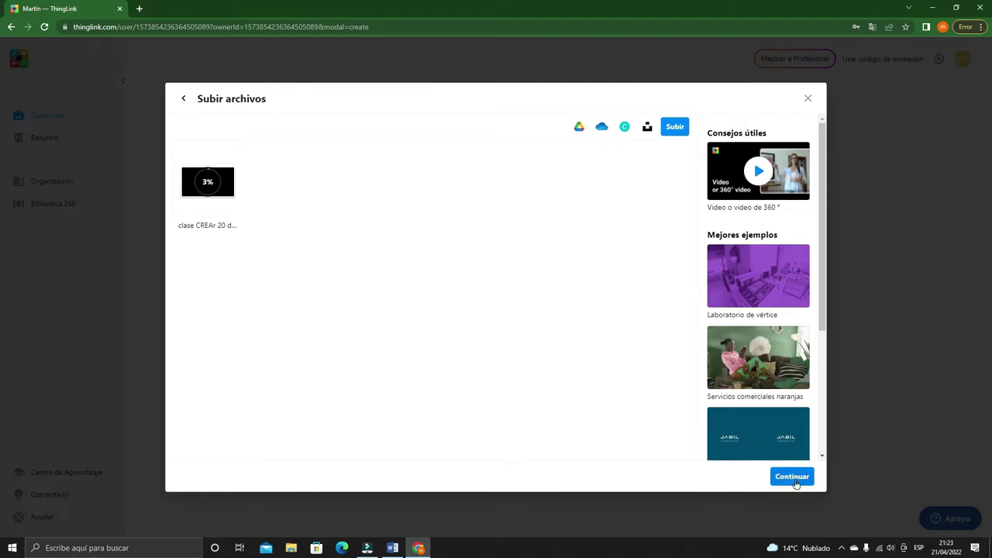
click(842, 549)
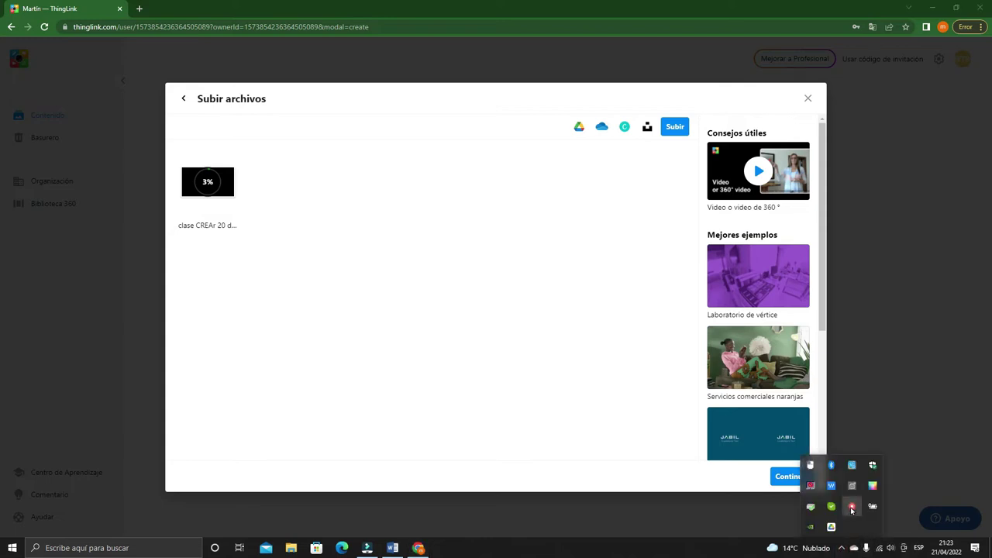
right_click(851, 507)
click(871, 518)
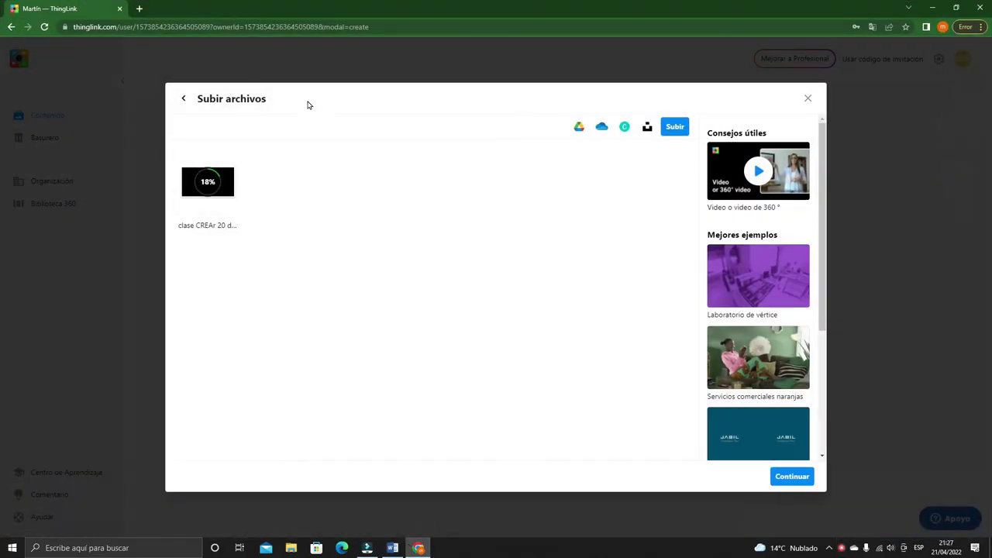
click(417, 548)
click(368, 549)
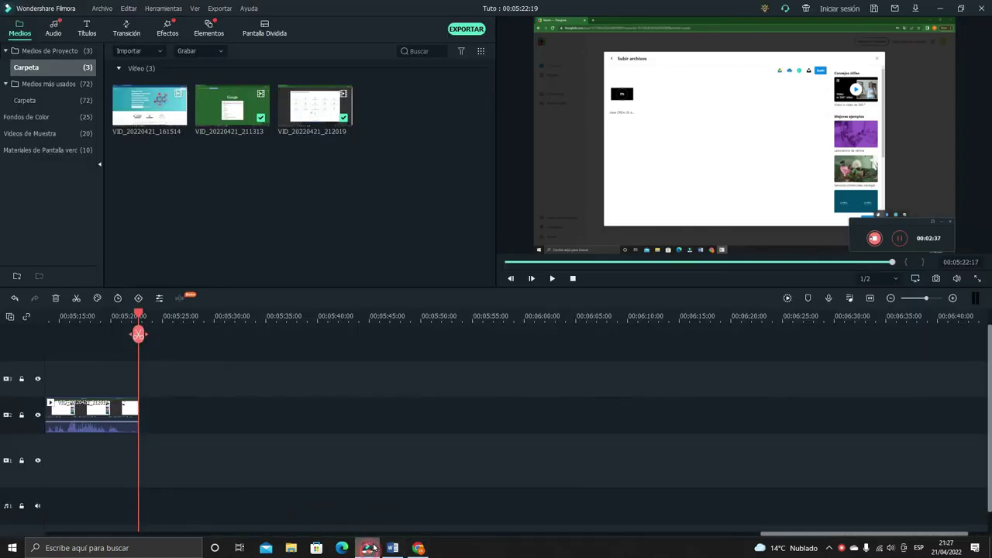
click(419, 548)
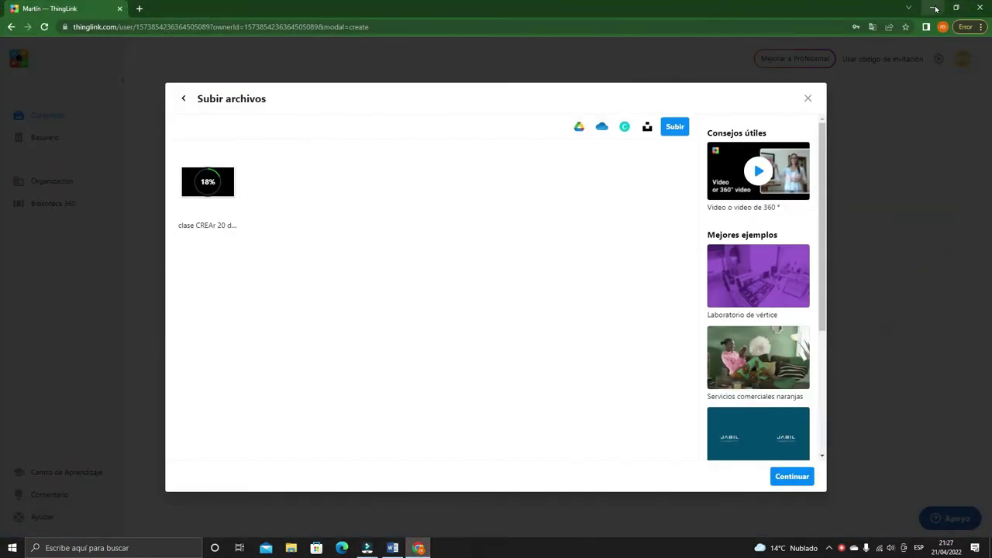
click(933, 8)
click(939, 9)
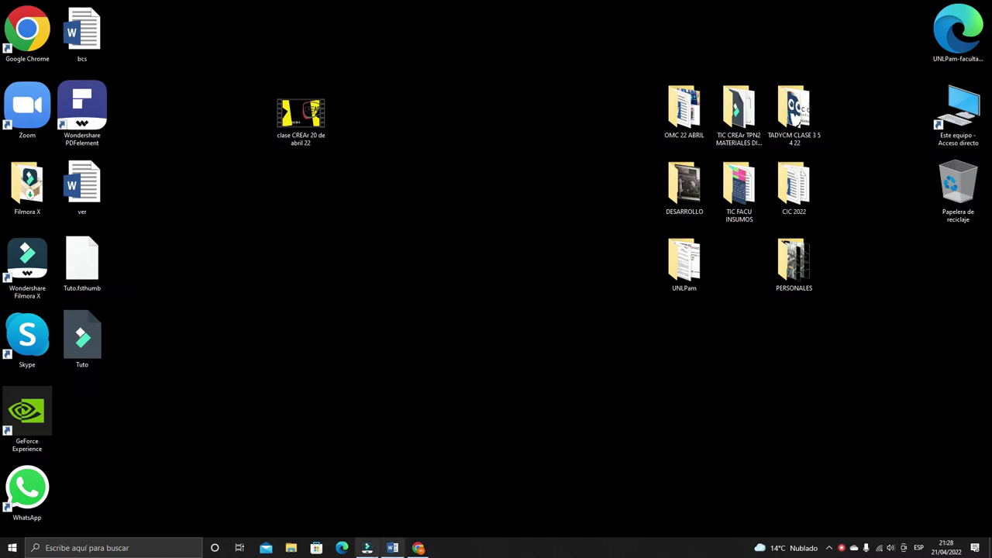
click(418, 548)
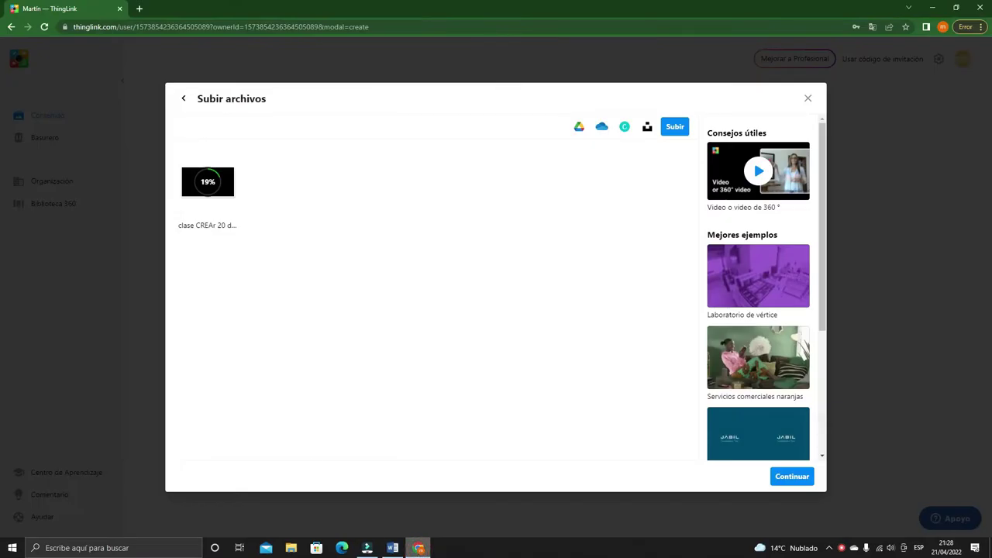
click(935, 9)
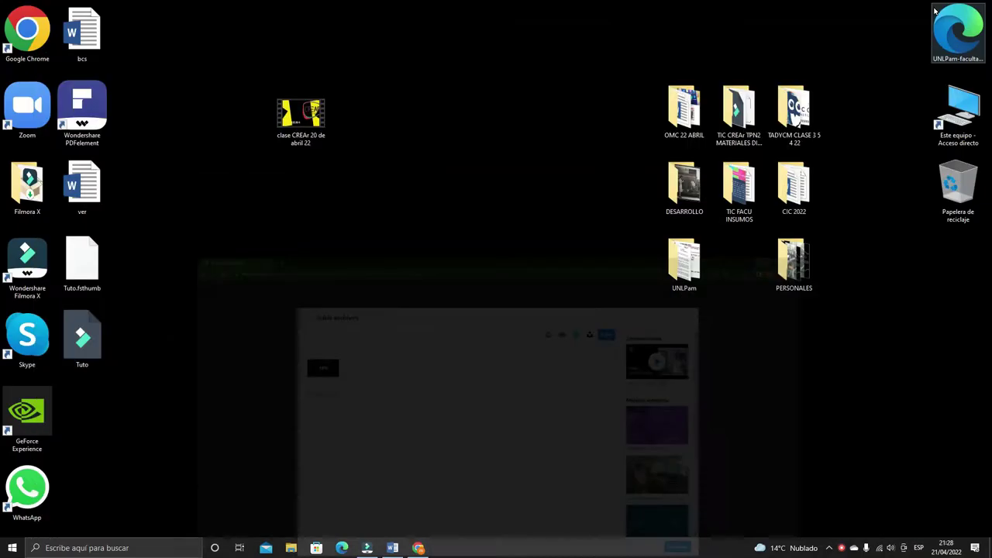
click(419, 548)
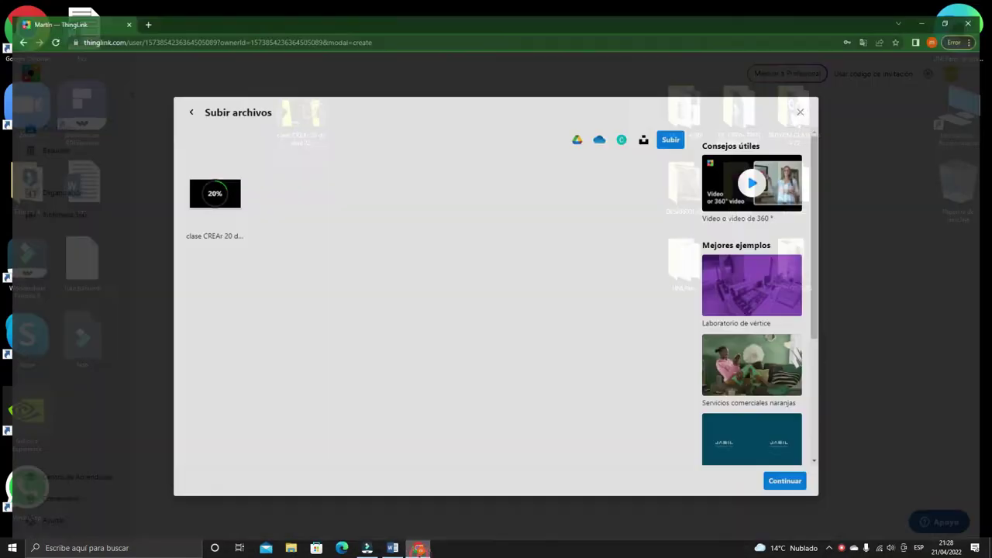
Open YouTube from the Google apps in a new browser tab
click(140, 9)
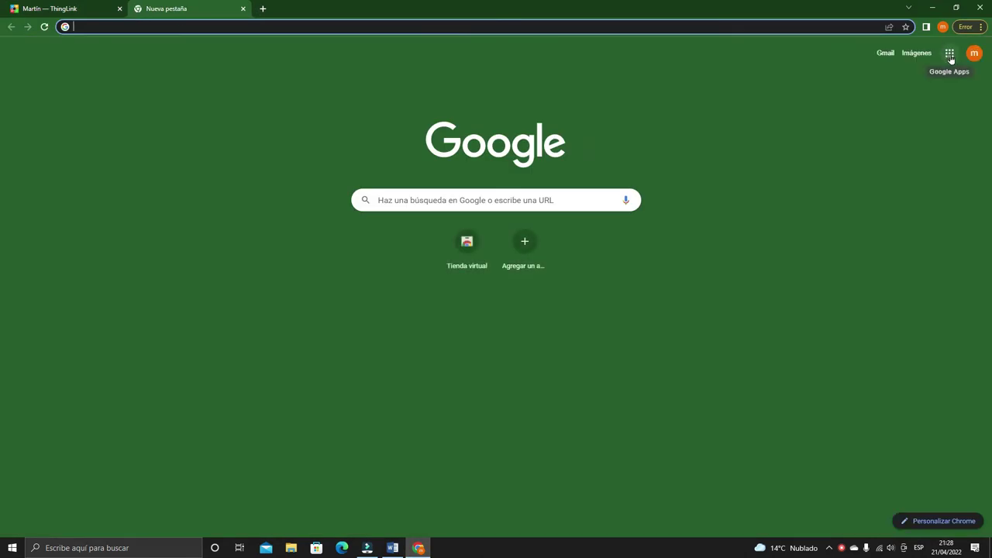
click(950, 53)
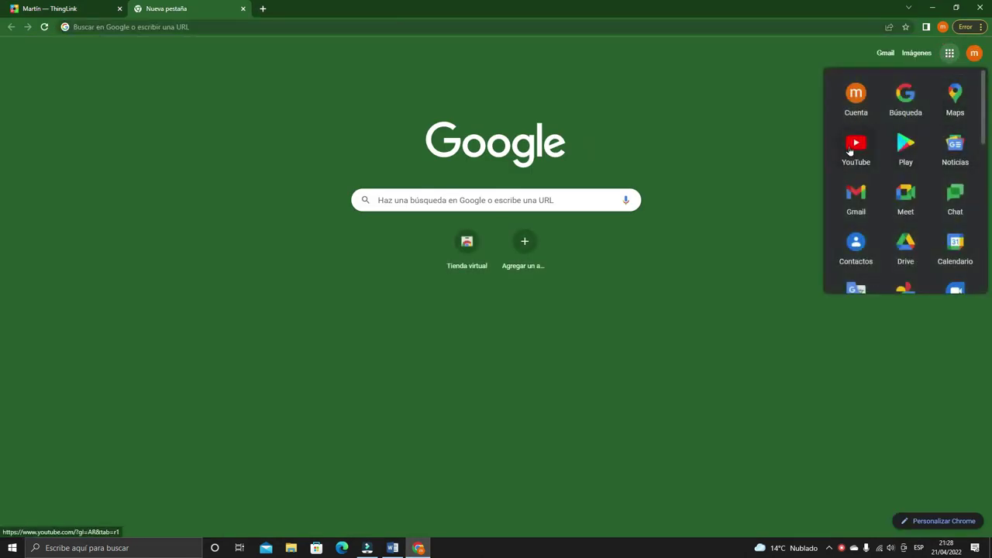
click(856, 148)
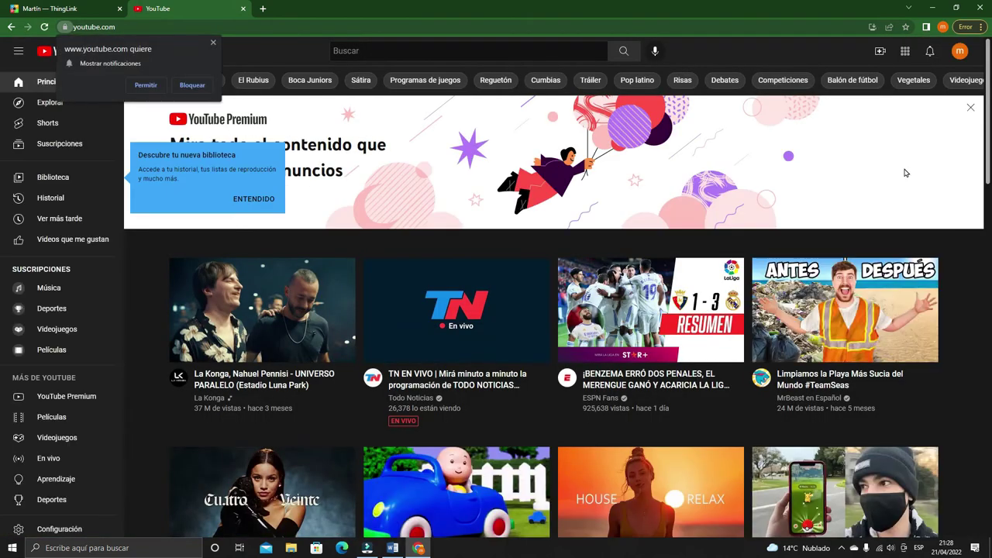
Request a YouTube video upload, allow the site's notifications and create the channel under the suggested name
click(881, 53)
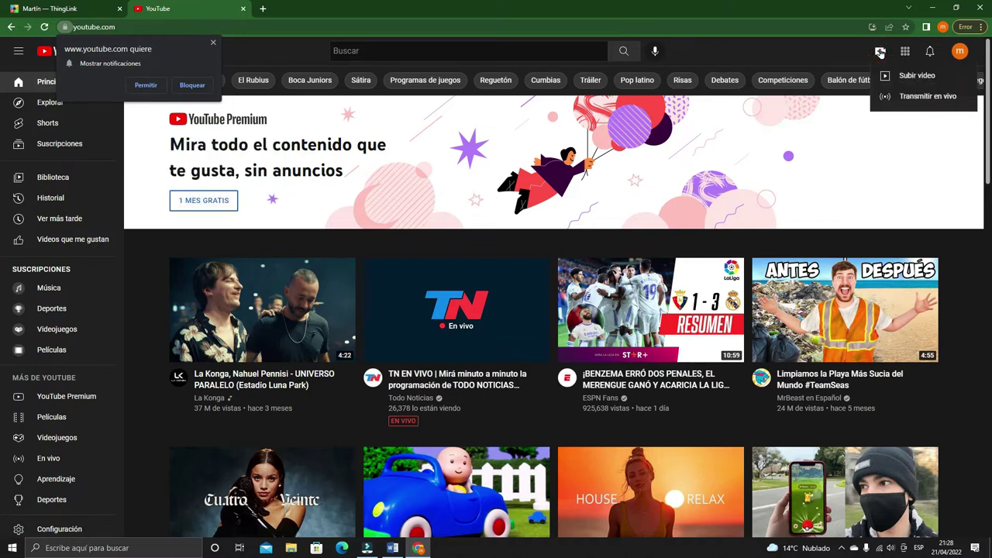
click(912, 71)
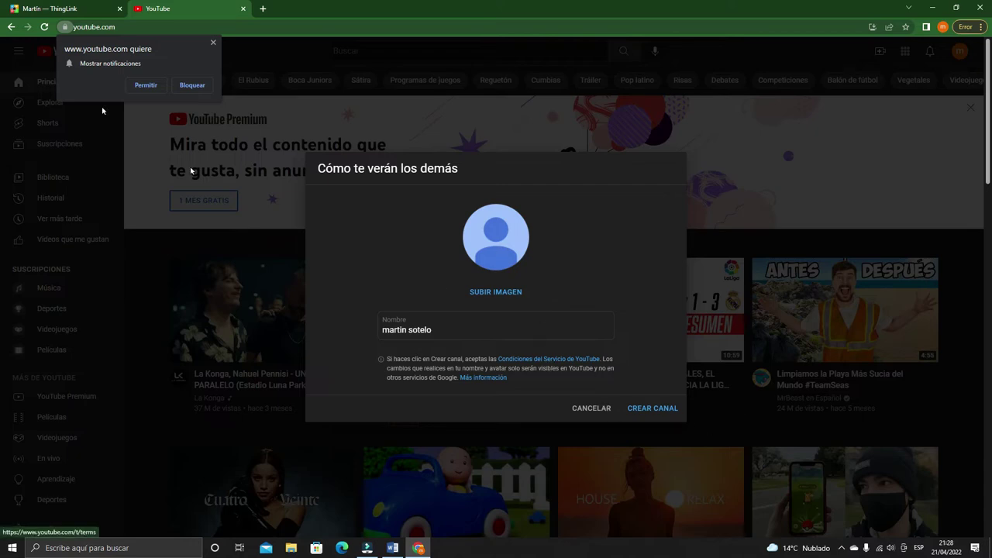
click(147, 86)
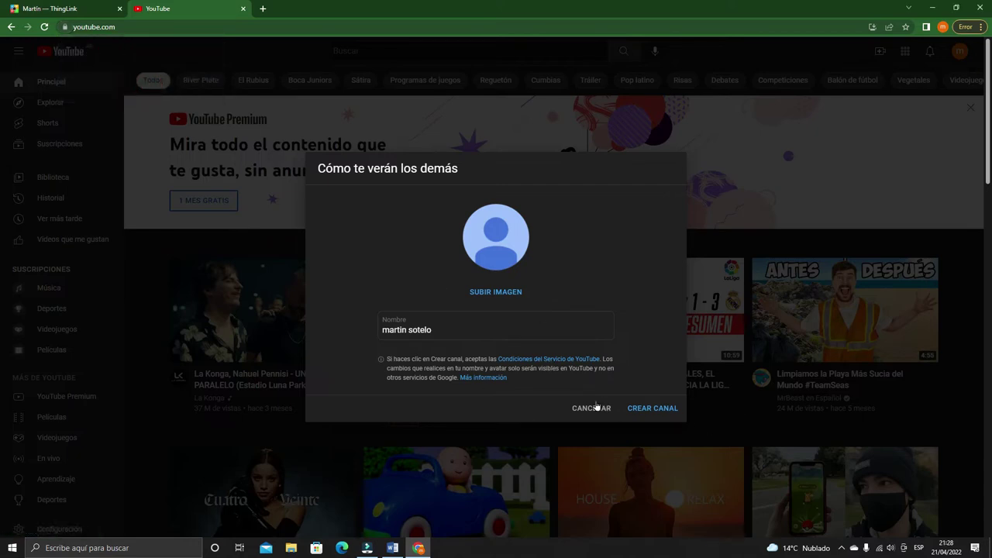
click(657, 409)
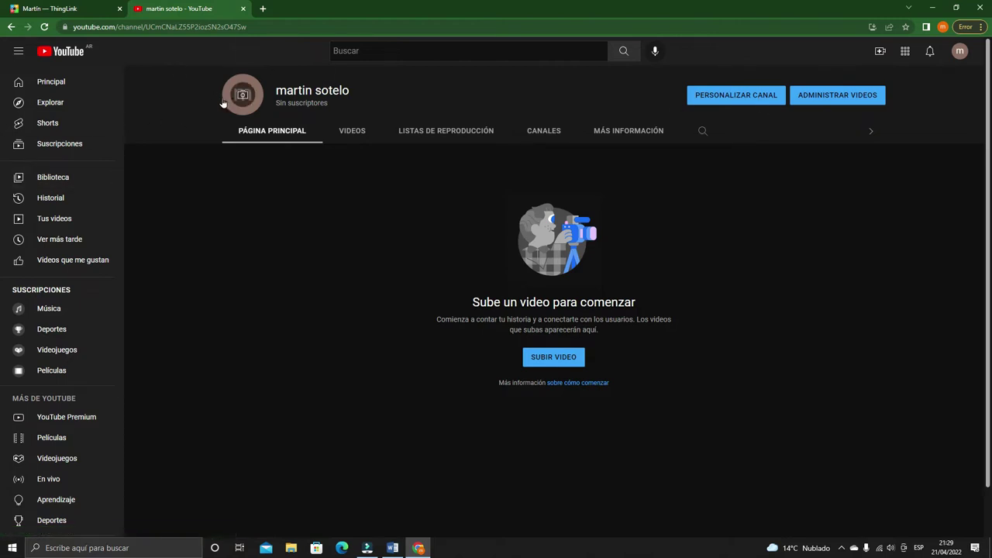
Upload "clase CREAr 20 de abril 22" from the desktop to the new YouTube channel and set its title to "prueba"
click(552, 359)
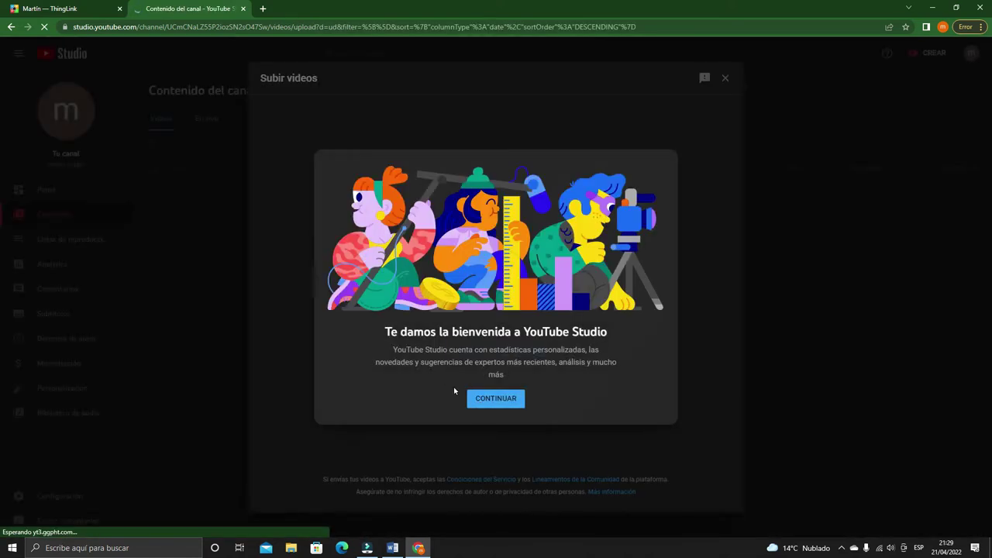
click(489, 406)
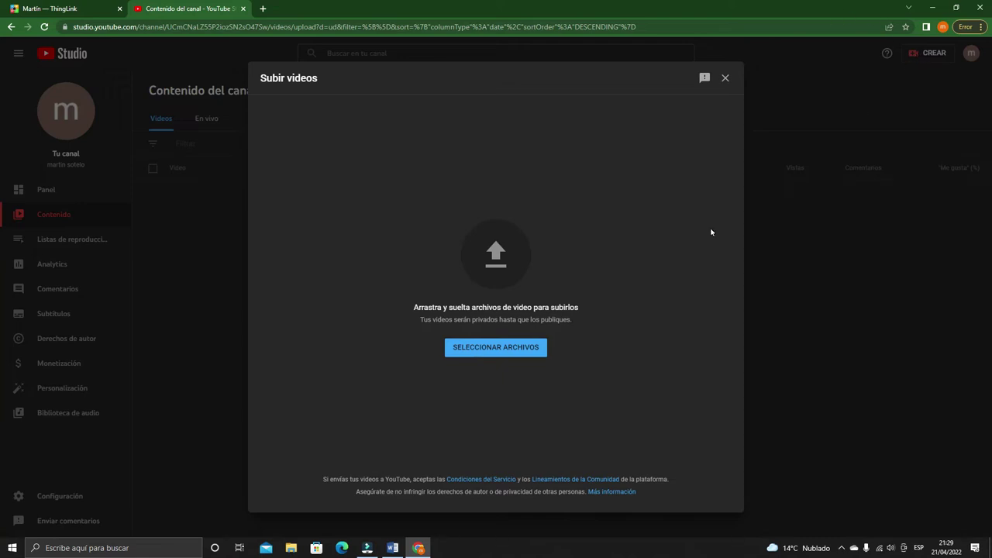
click(486, 351)
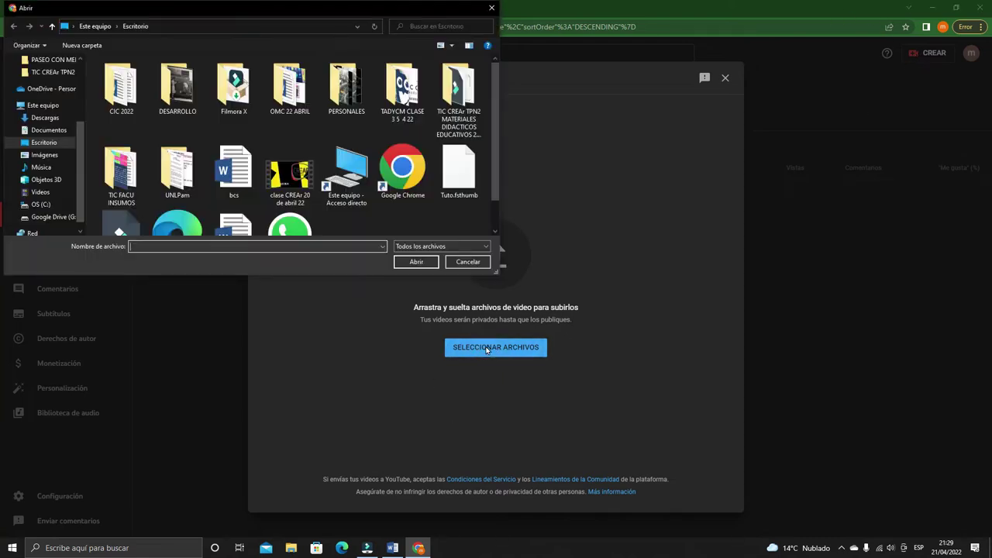
click(288, 187)
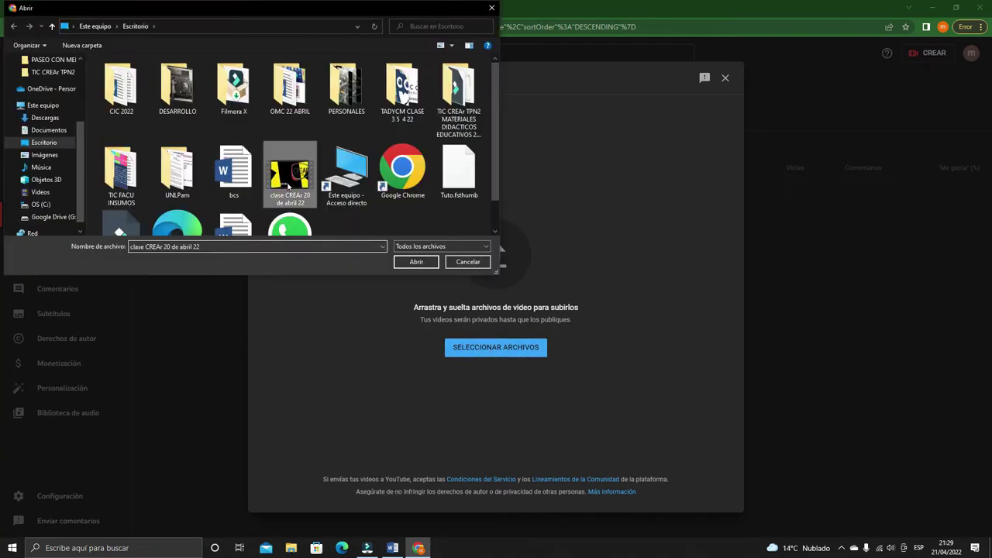
click(416, 263)
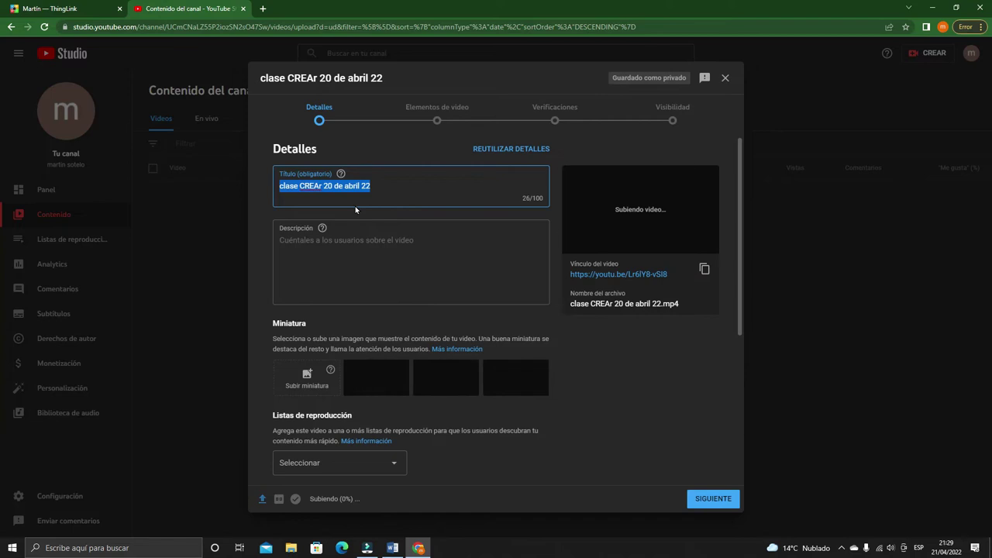
text(prueba)
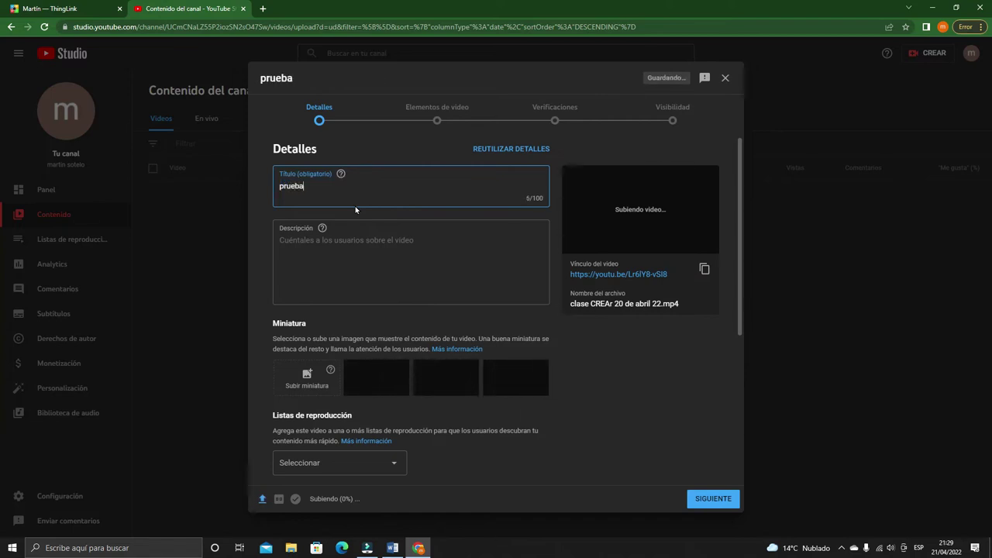
Mark the "prueba" video as not made for kids and advance through video elements and checks to the visibility settings
drag(739, 201, 665, 435)
click(279, 389)
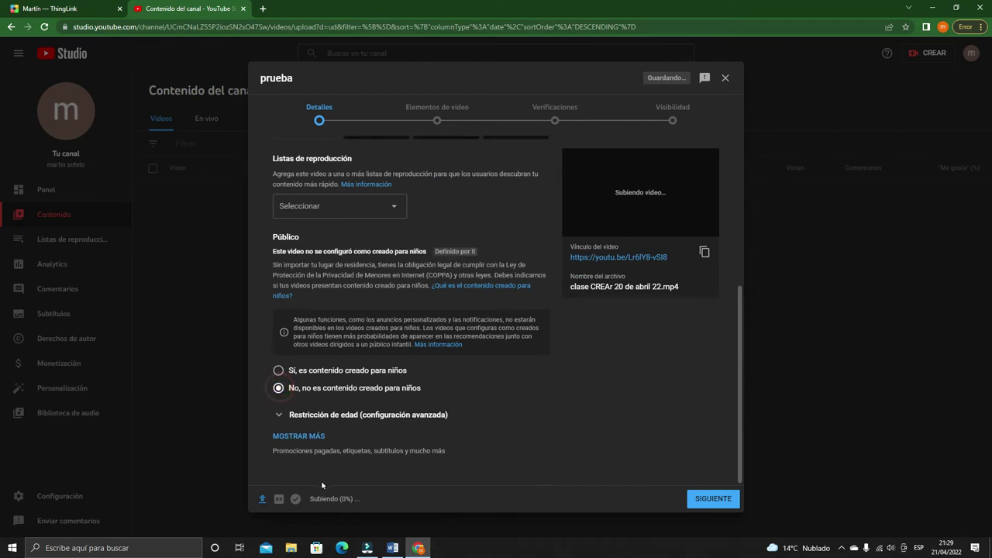
click(721, 507)
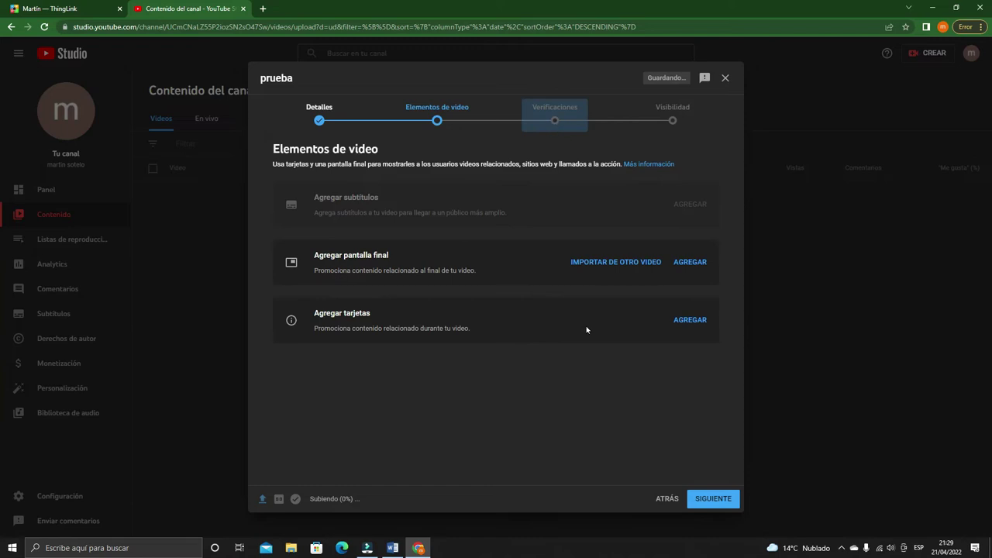
click(710, 507)
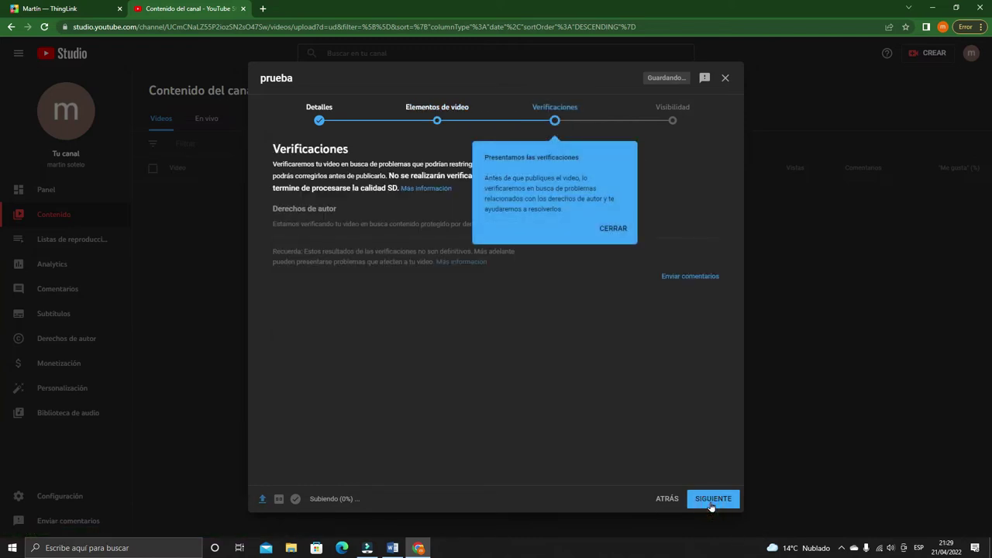
click(613, 230)
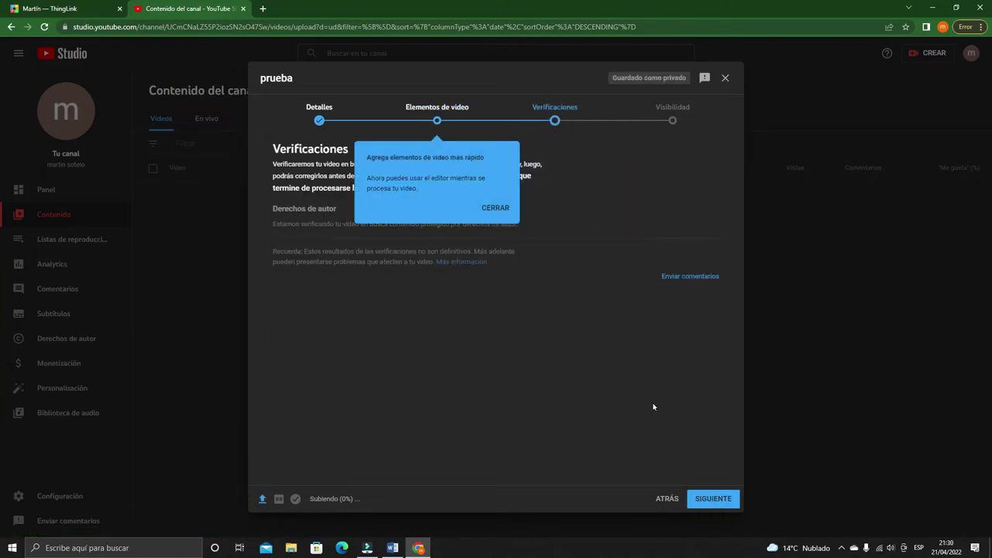
click(713, 504)
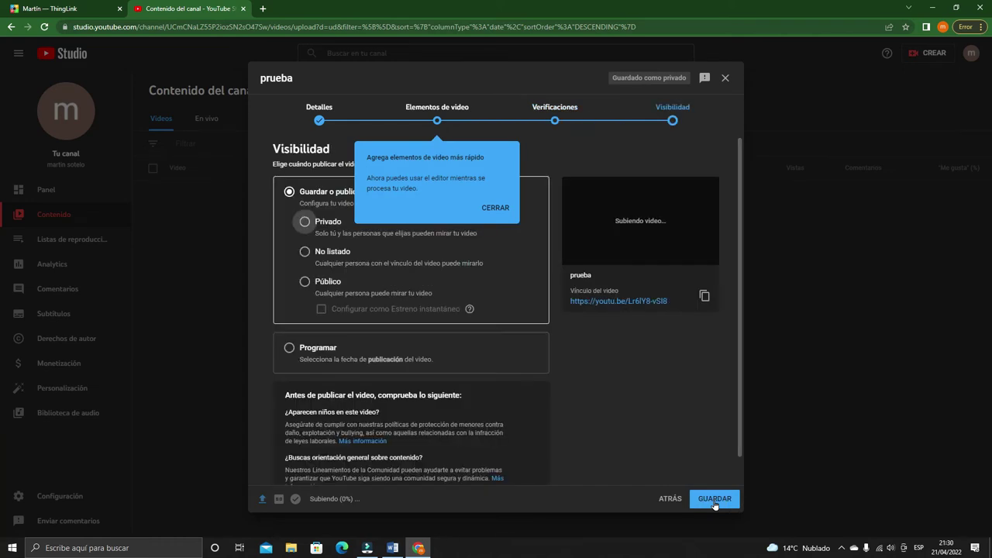
Set the "prueba" video's visibility to public, publish it and close the upload notice
click(305, 282)
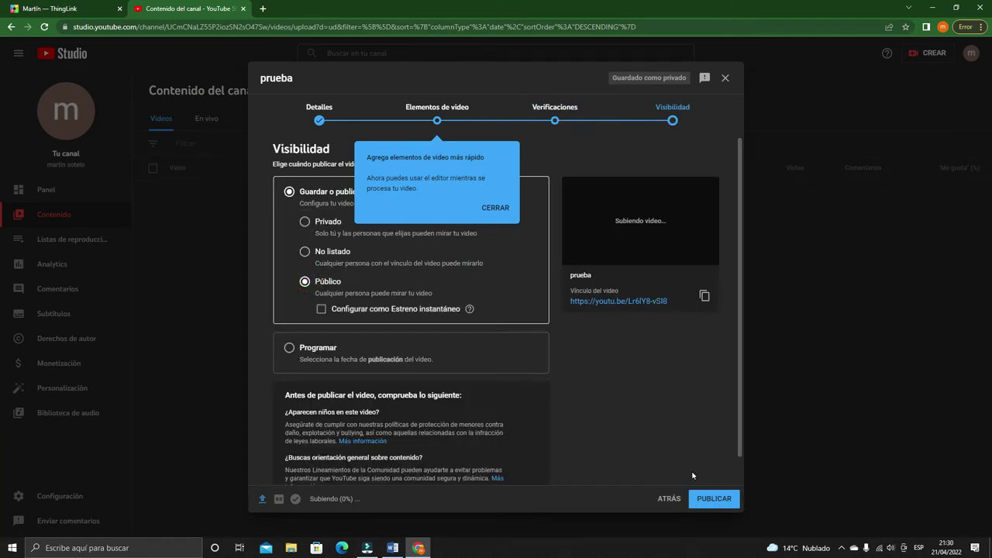
click(710, 498)
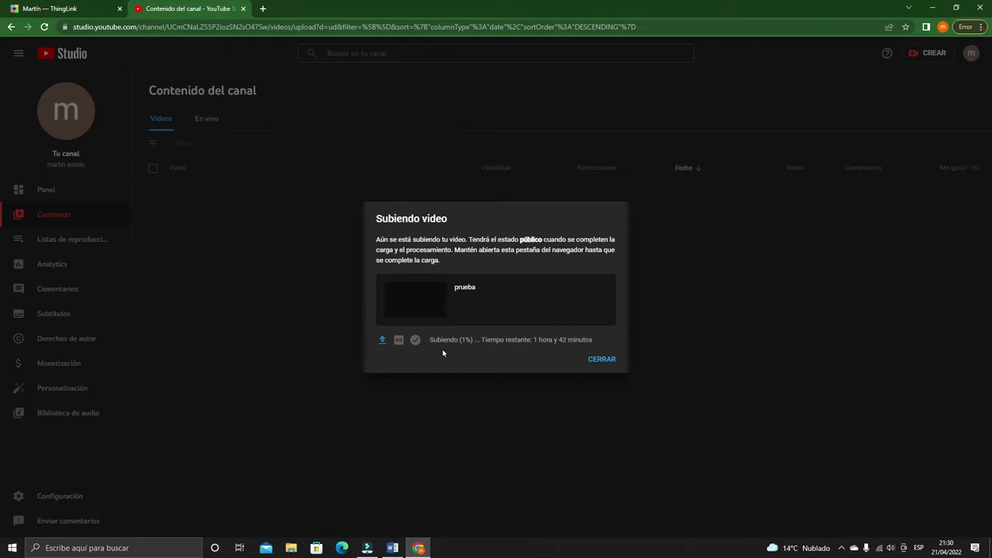
click(603, 360)
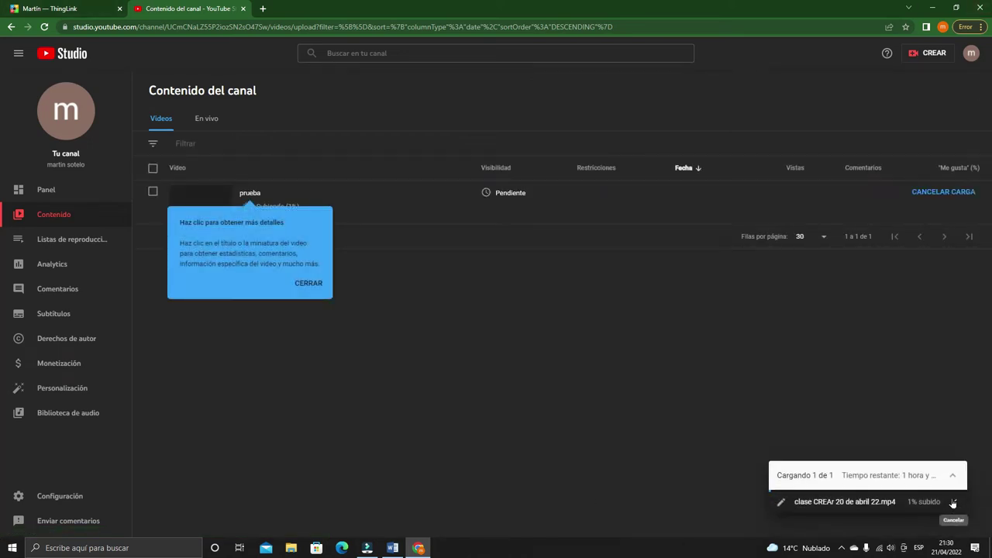
Dismiss the introductory tips about video details, search, the dark theme and channel customization
click(301, 283)
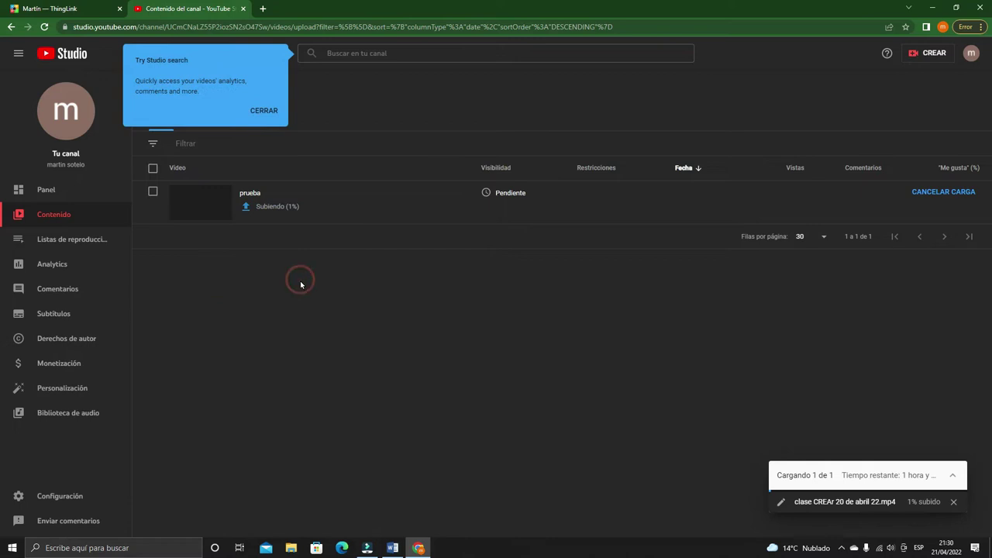
click(264, 111)
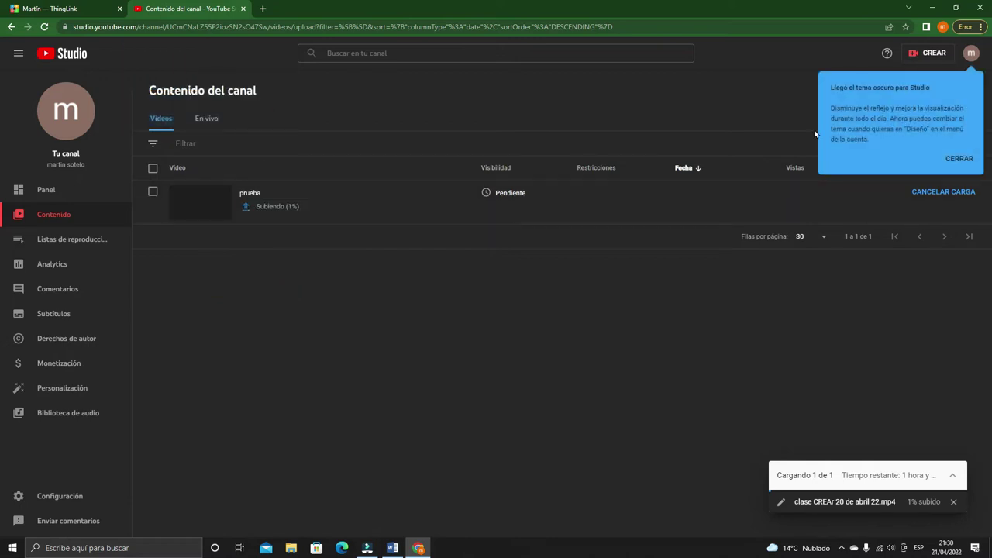
click(959, 155)
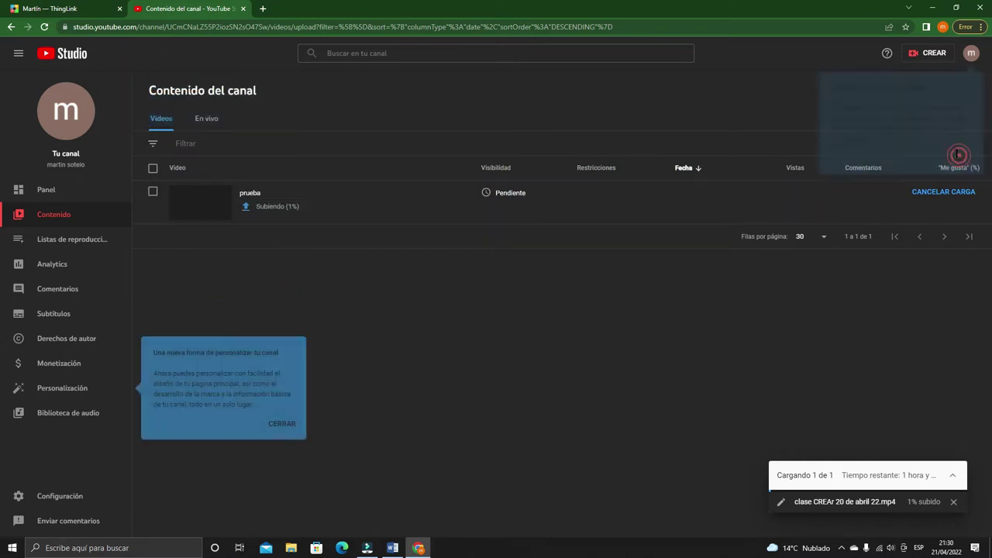
click(284, 427)
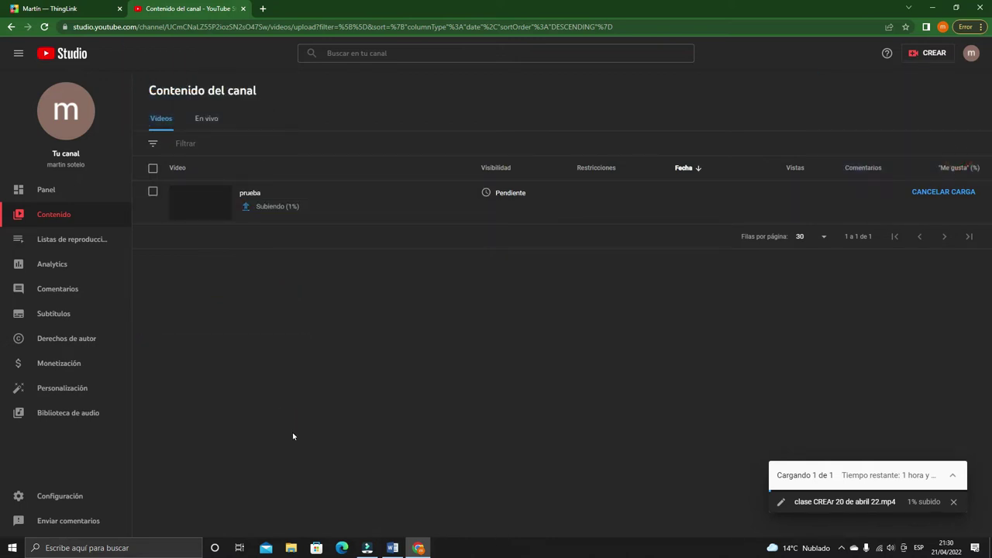
Cancel the ongoing upload of "clase CREAr 20 de abril 22.mp4" and close the YouTube Studio tab
click(953, 503)
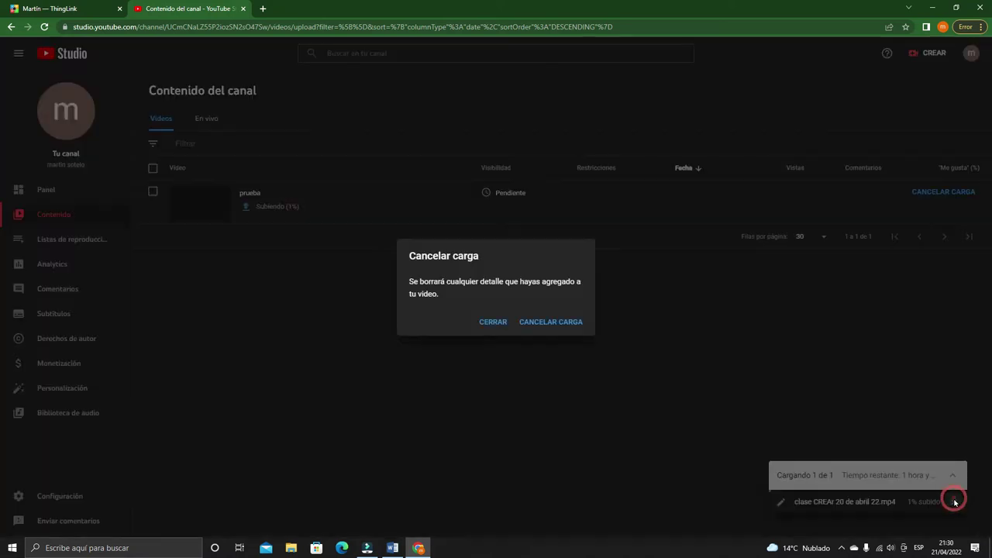
click(549, 322)
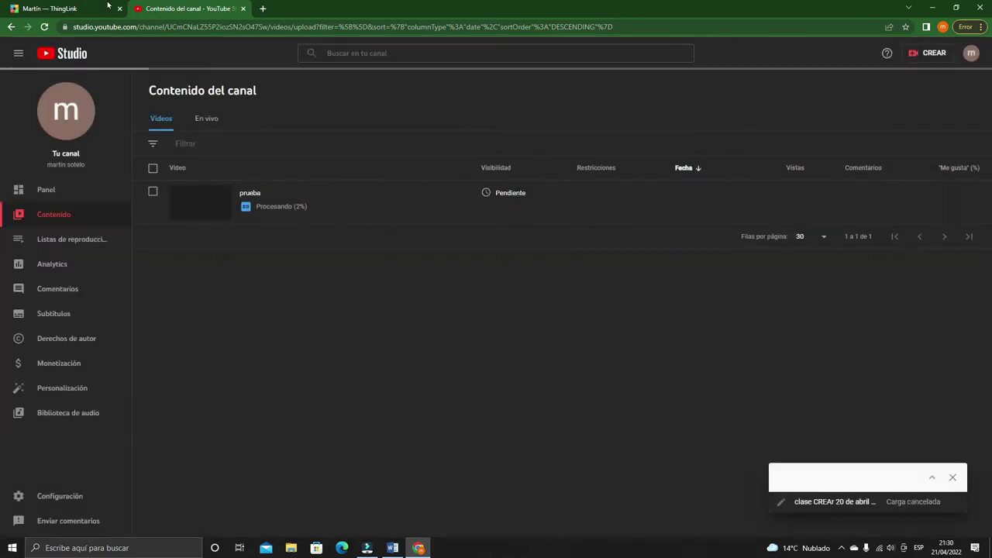
click(243, 10)
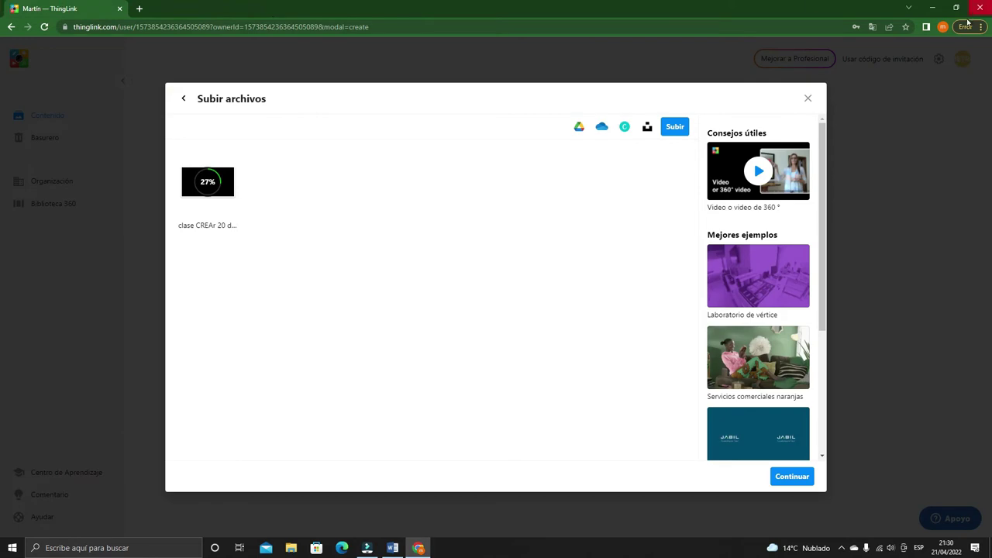
Minimize the ThingLink window, start Chrome from the desktop with the "Persona 1" profile and open YouTube in it
click(933, 8)
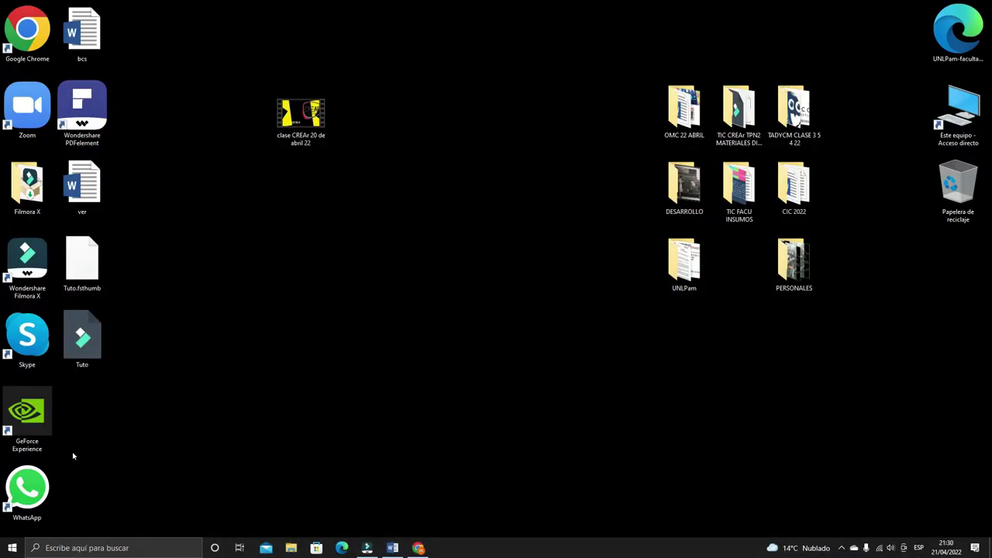
double_click(20, 45)
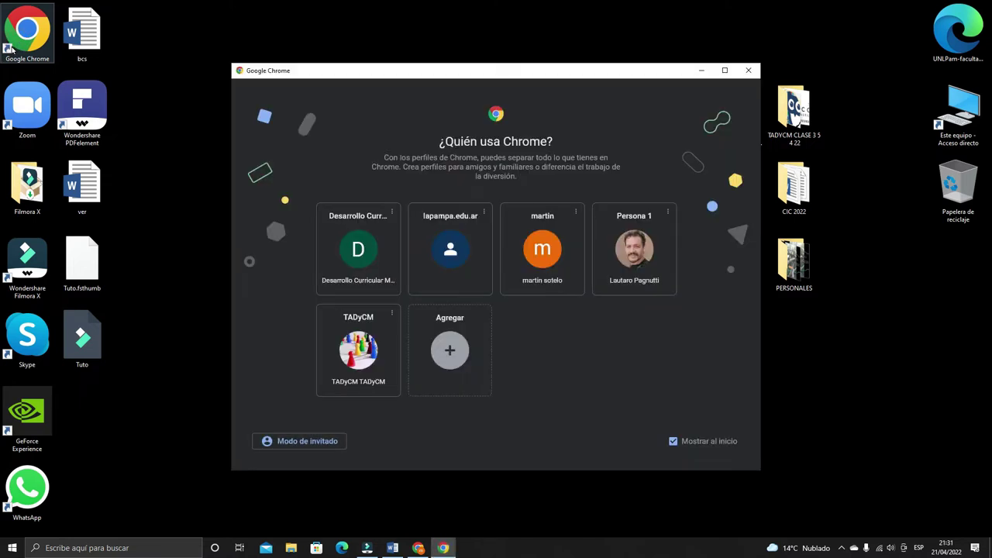
click(633, 258)
double_click(463, 19)
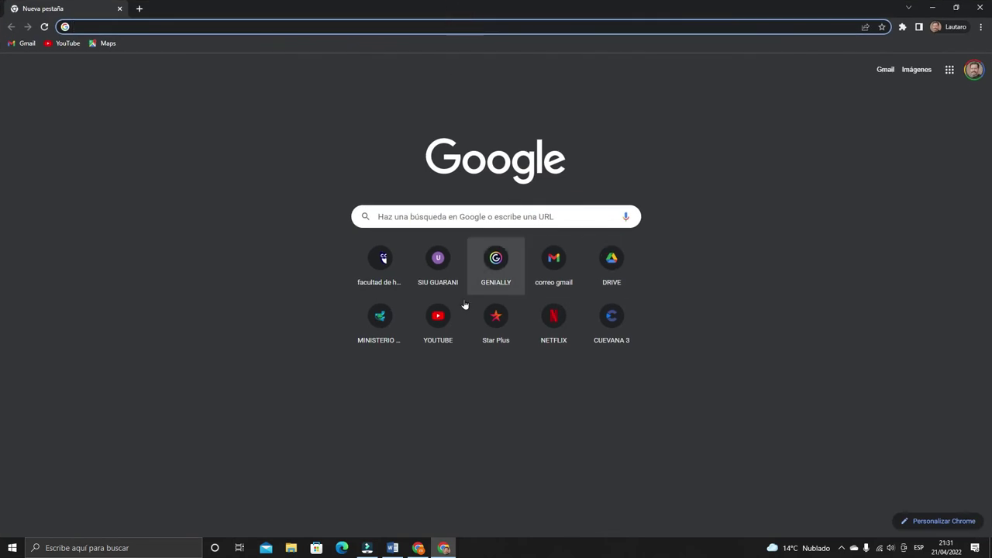
click(431, 324)
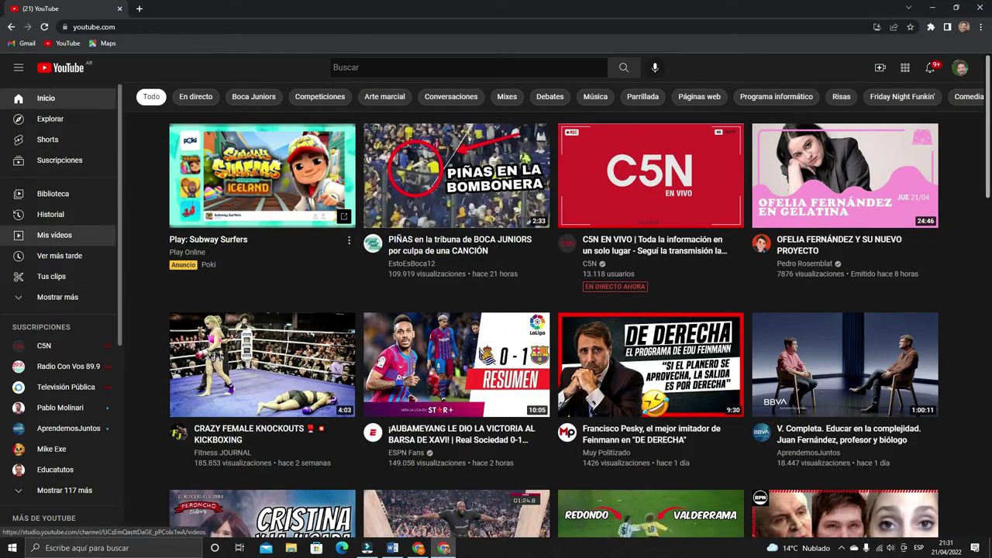
Open the newest video in the channel's own videos, "CLASE TIC TAC TEP 20 4 22", on its YouTube page and pause it
click(58, 236)
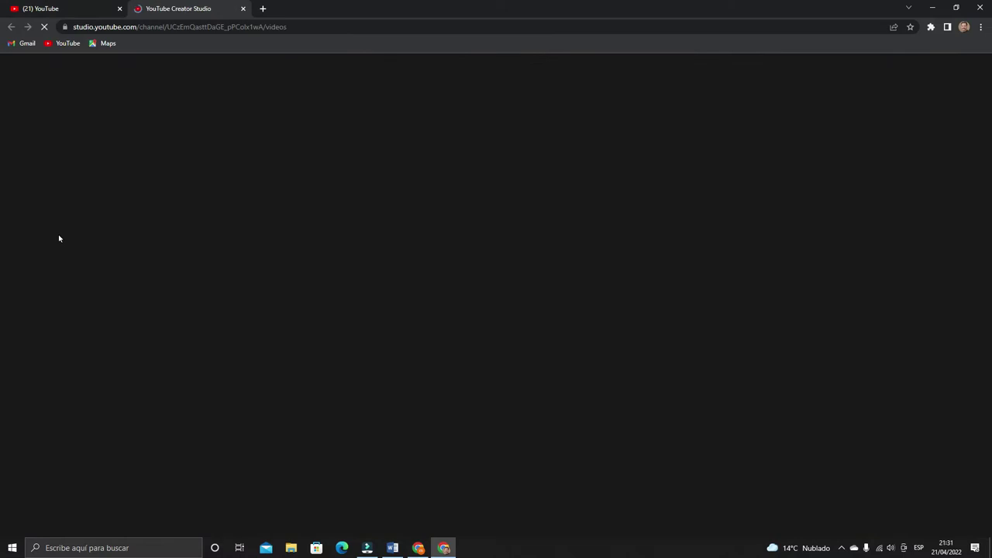
scroll(313, 213, down, 1)
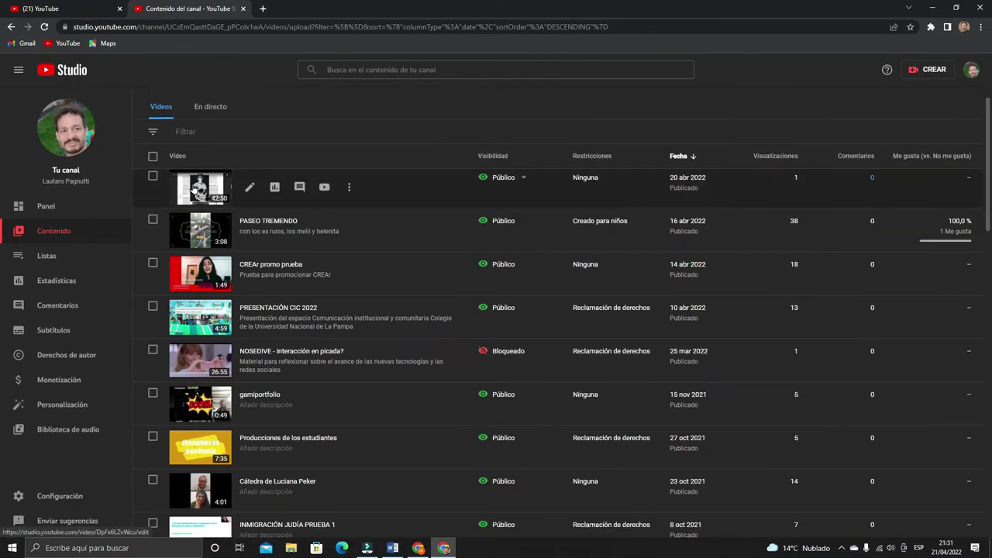
click(196, 189)
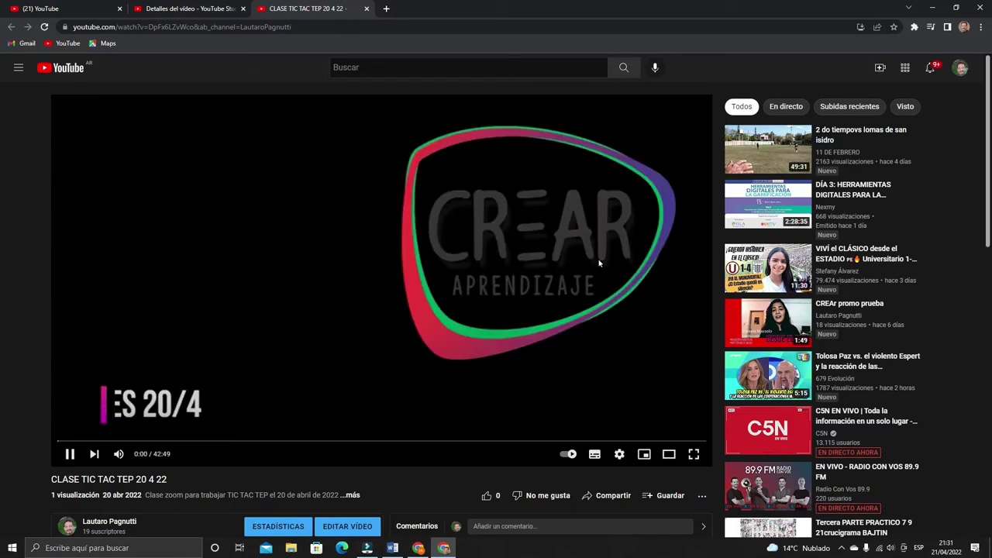
click(70, 454)
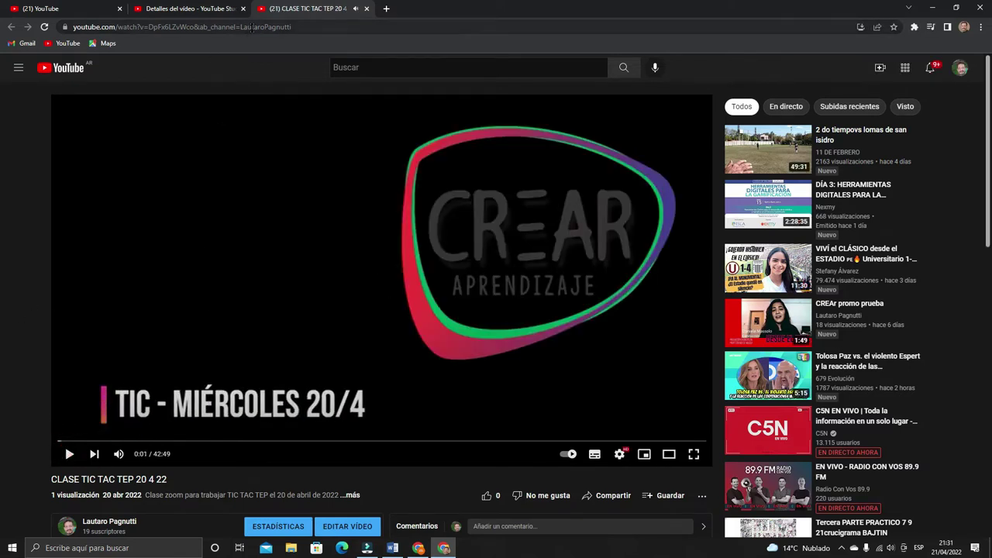
Copy the share link of the "CLASE TIC TAC TEP 20 4 22" video
click(607, 495)
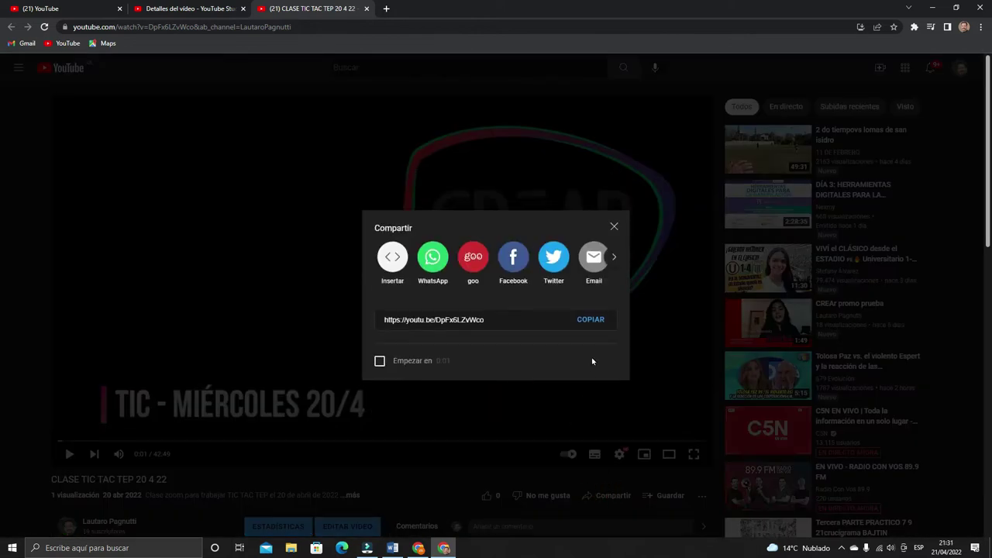
click(615, 226)
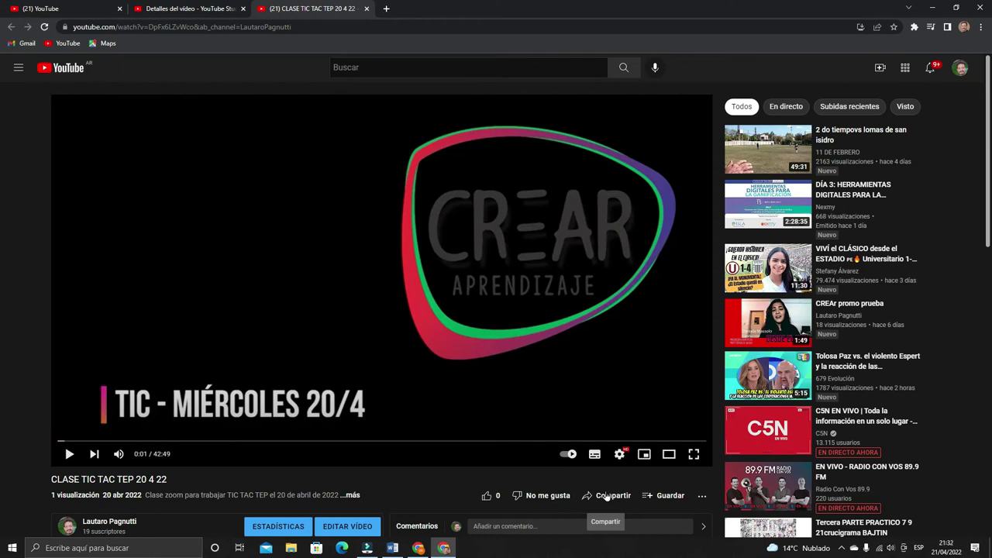
click(607, 495)
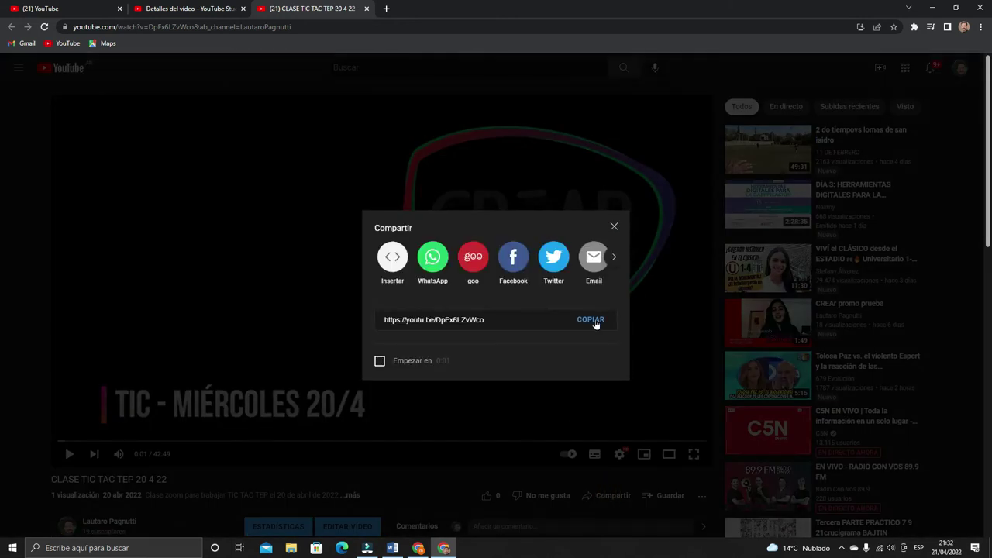
click(595, 324)
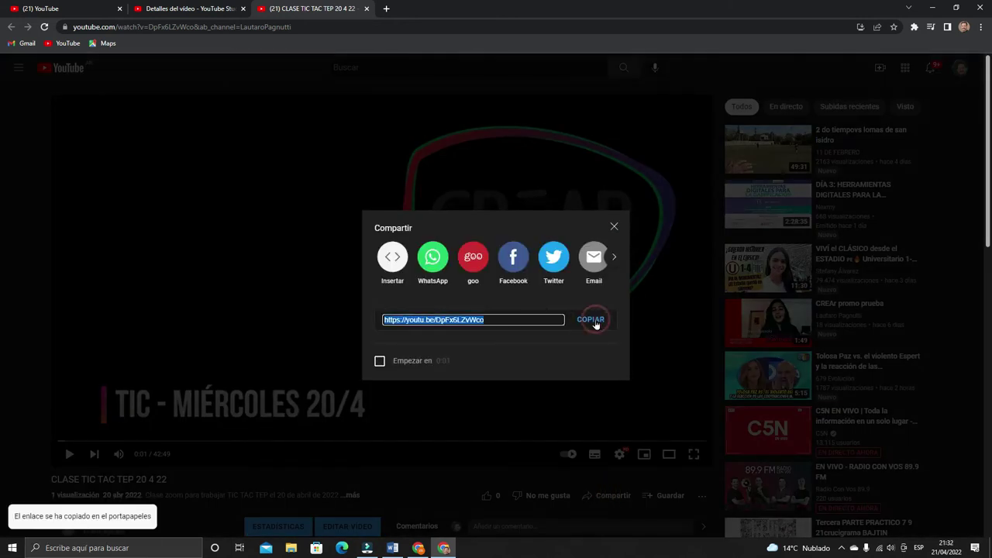
Search Google for "bajar youtube" in a new tab and open the Y2mate.com result
click(386, 9)
click(454, 209)
text(bajar youtube)
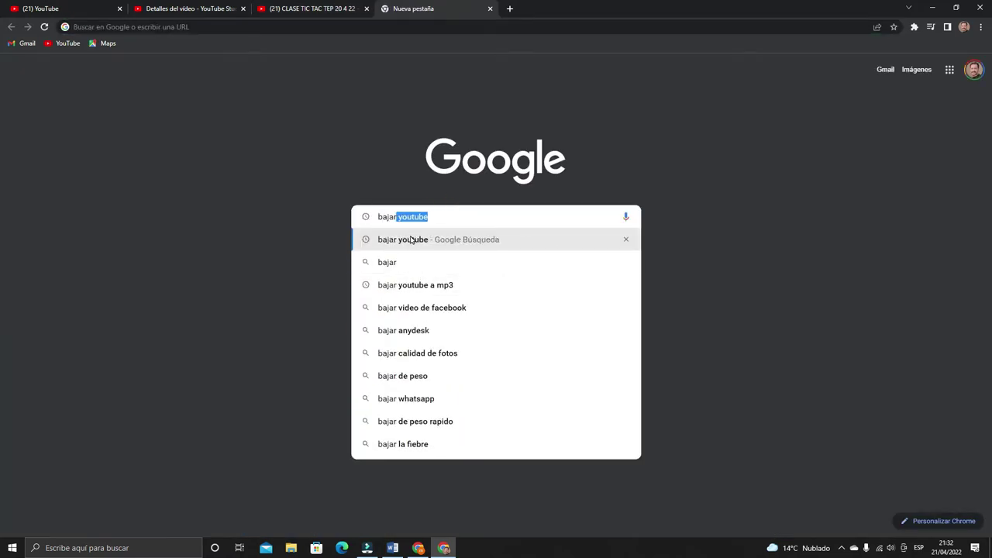
click(411, 239)
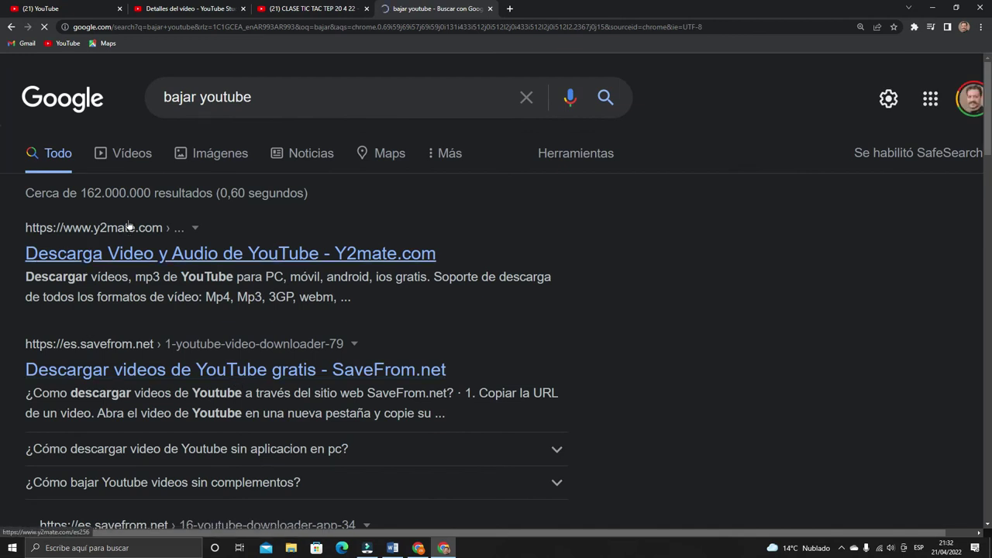
click(127, 254)
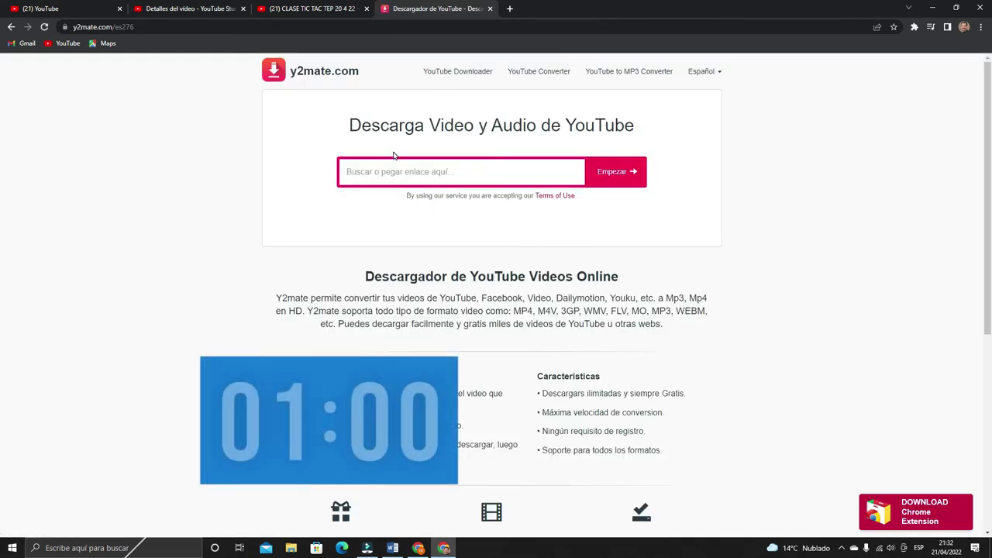
Paste the copied YouTube link into the Y2mate converter and load its download options
click(387, 166)
right_click(373, 175)
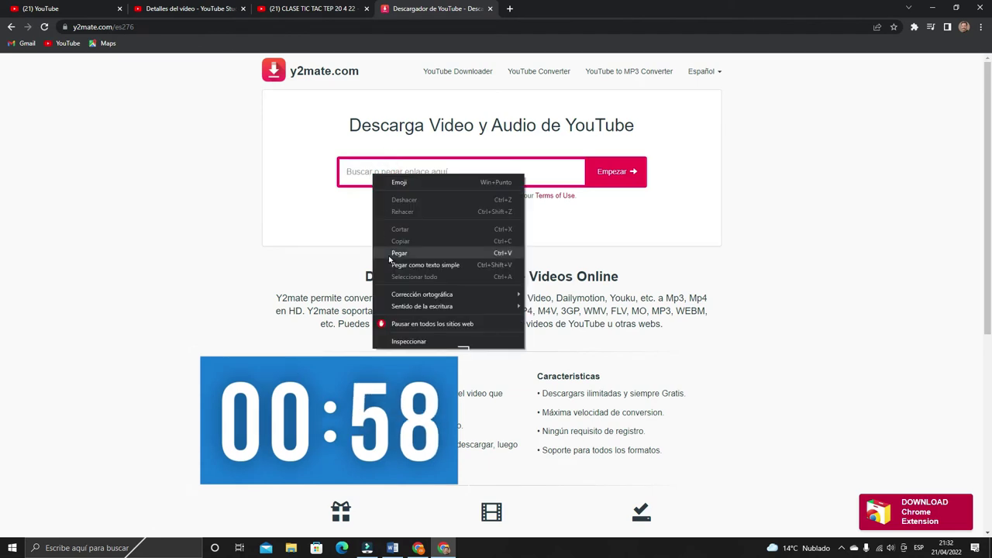
right_click(355, 161)
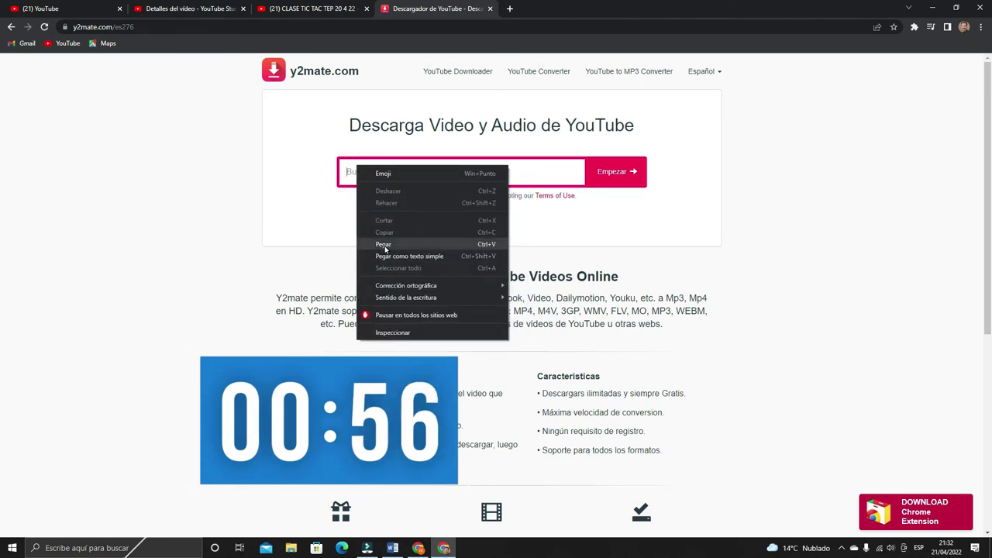
click(385, 245)
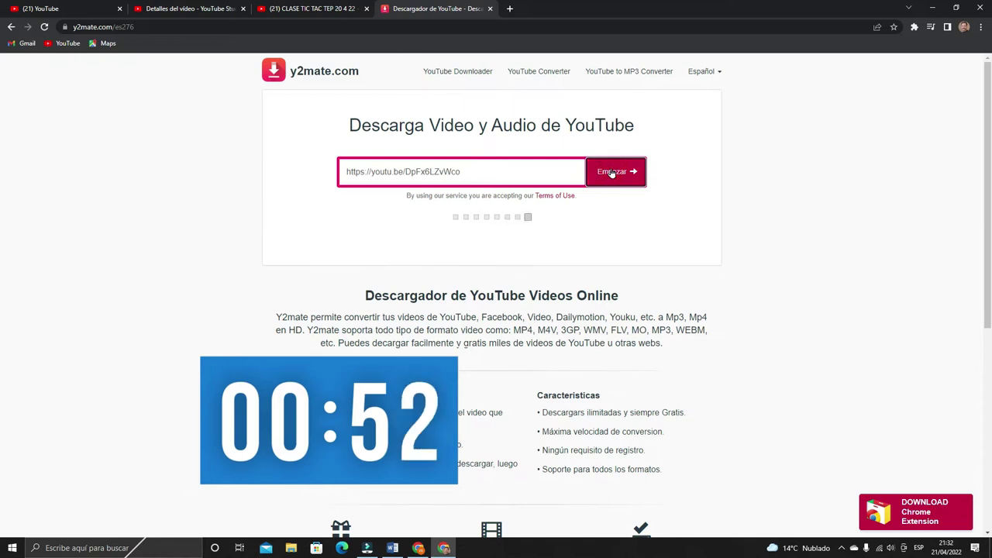
click(969, 76)
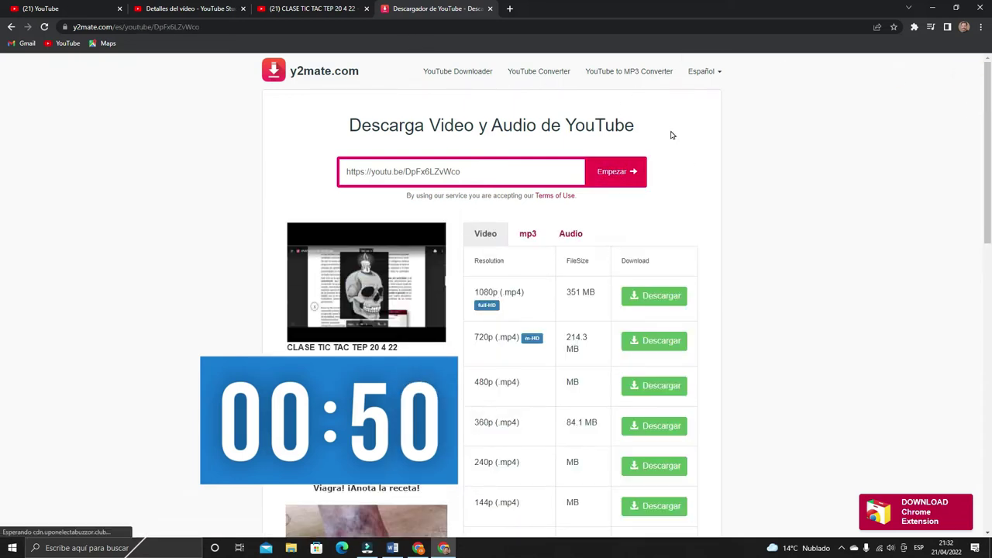
Start downloading the class video as a 1080p .mp4 file and close the advertising tabs that open
click(659, 295)
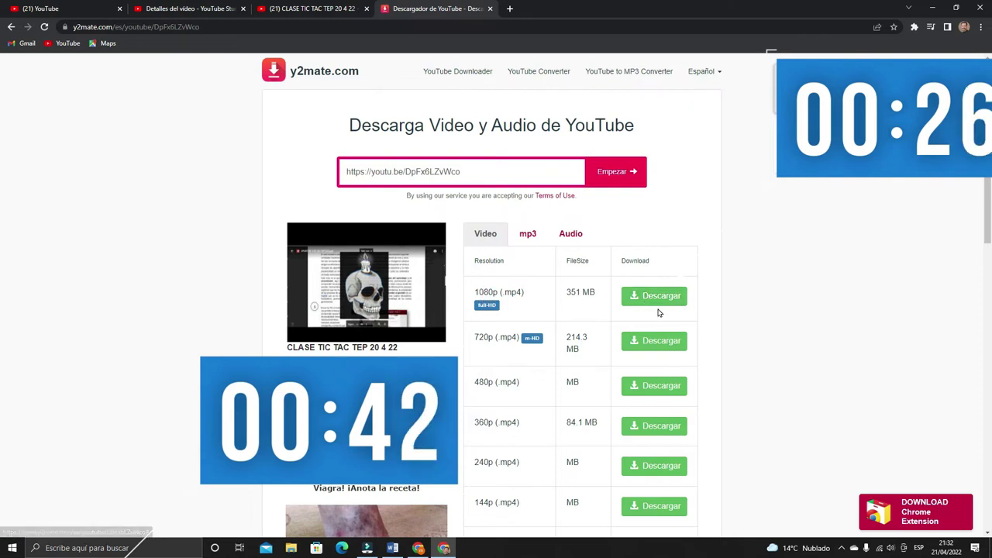
click(658, 298)
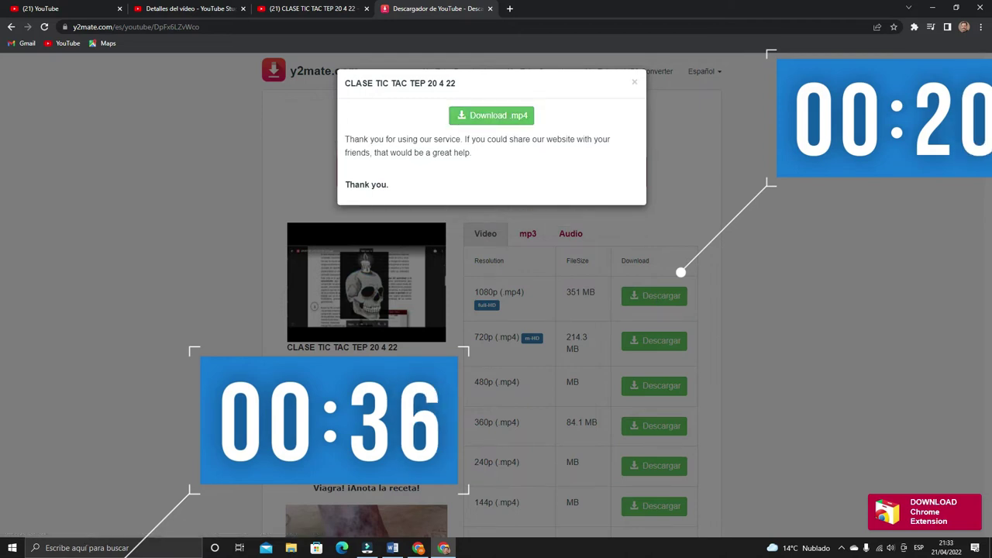
click(473, 115)
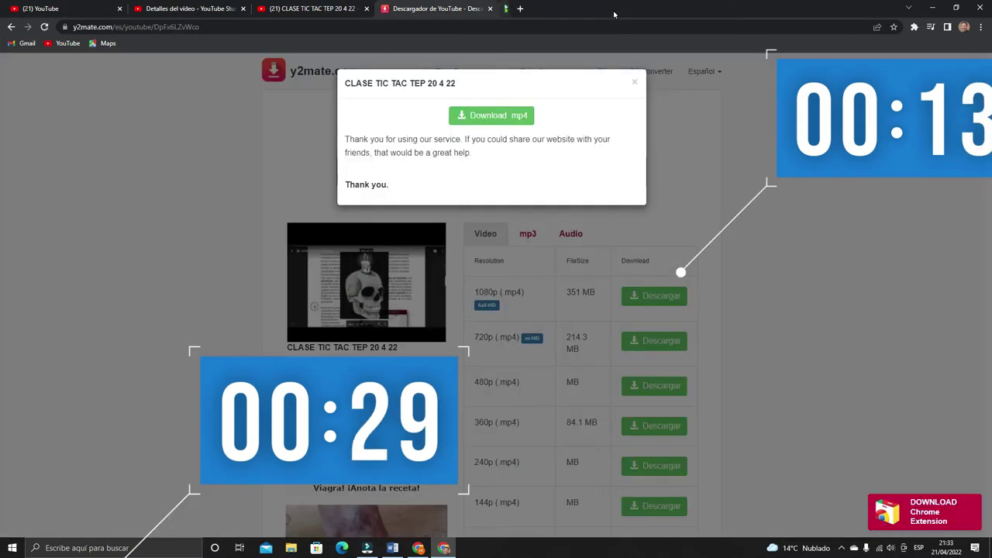
click(614, 8)
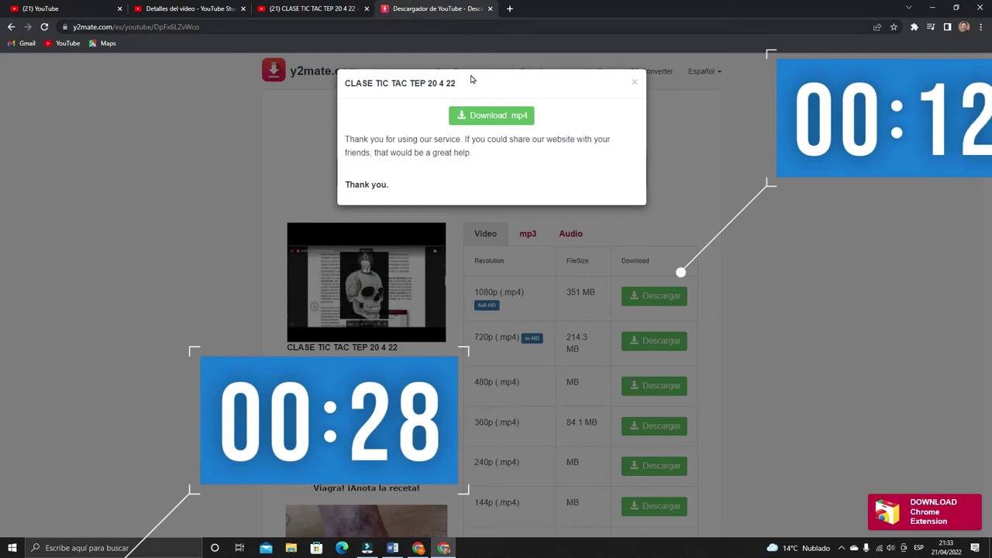
click(467, 117)
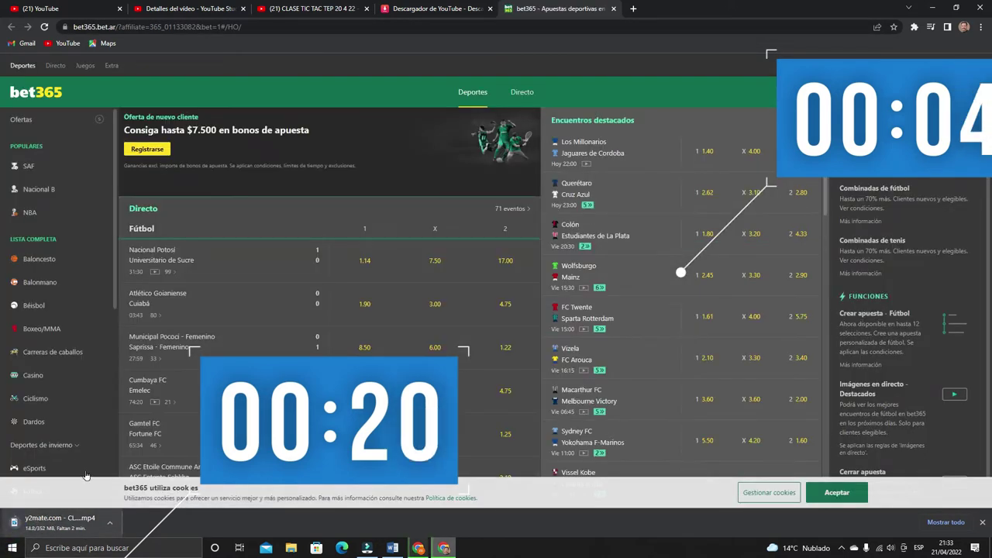
click(613, 8)
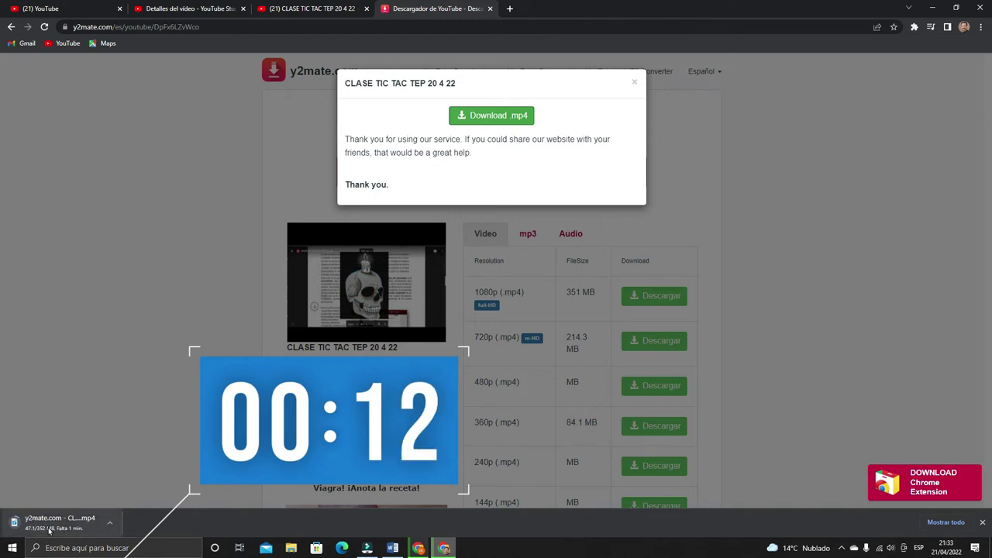
Show the browser's downloads list and cancel the class video's download
click(946, 522)
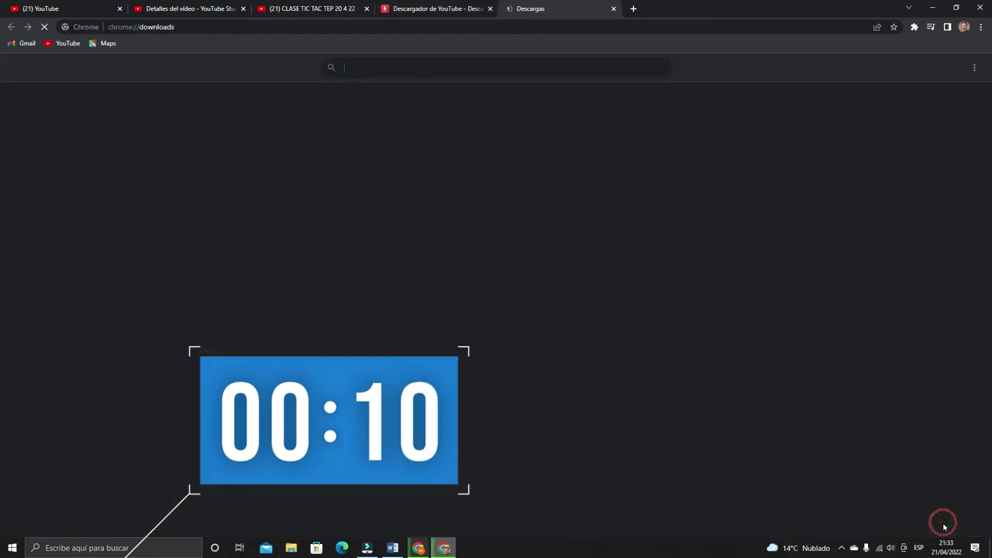
click(980, 26)
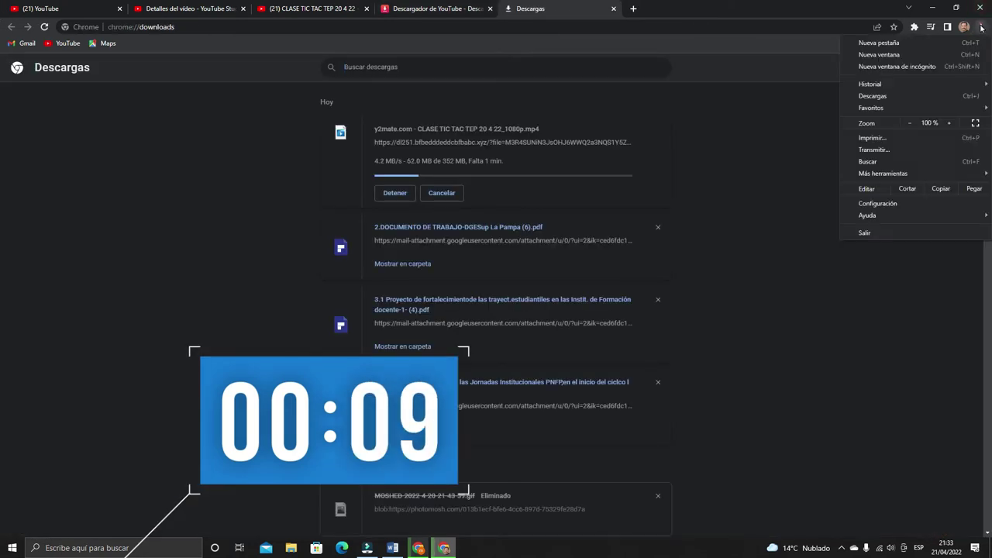
click(876, 97)
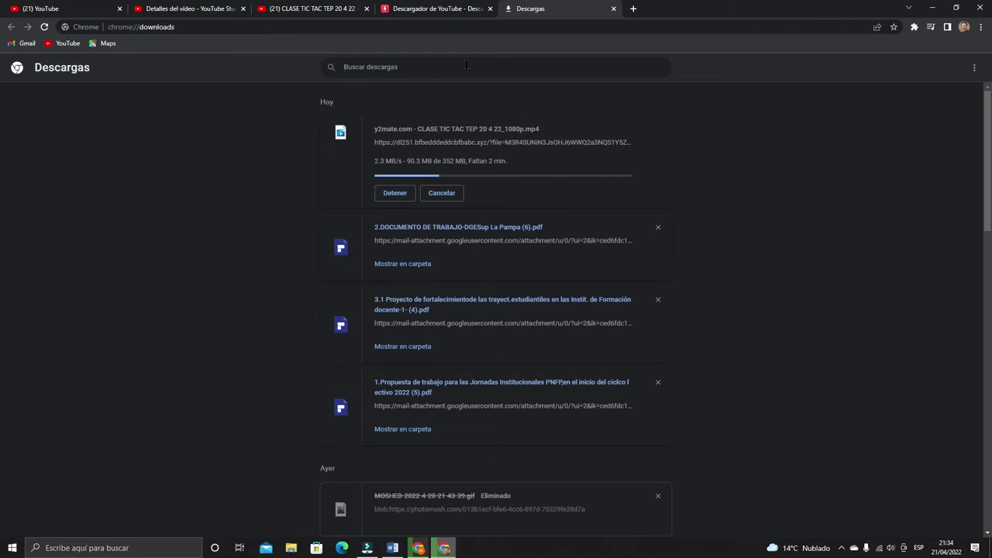
click(442, 194)
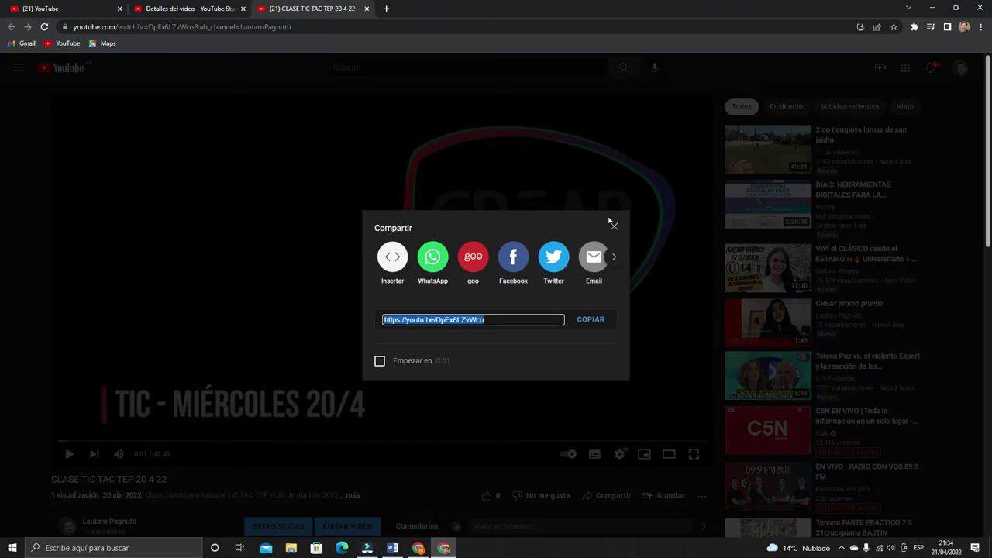
Close the share dialog on the YouTube page, minimize the browser and show the hidden system tray icons
click(613, 225)
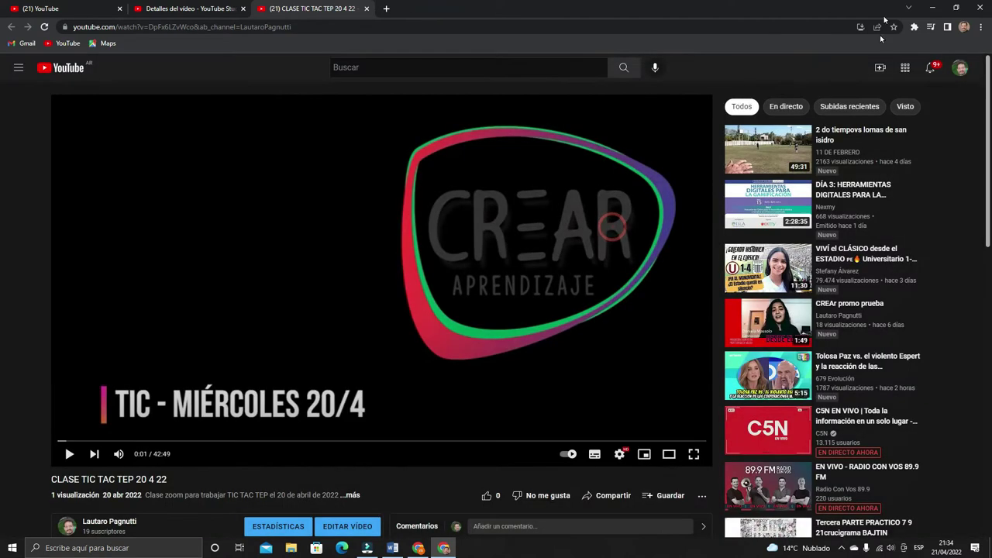
click(933, 8)
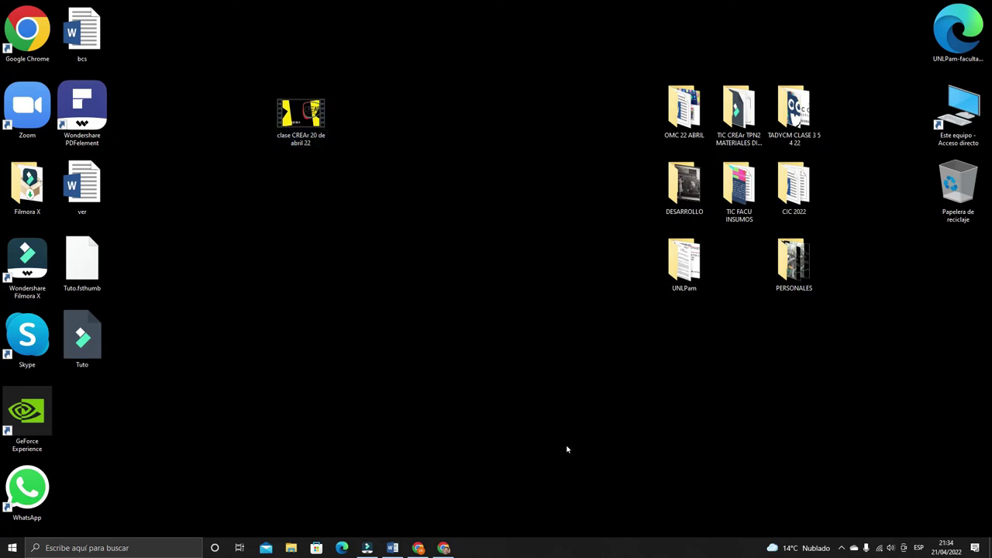
click(842, 548)
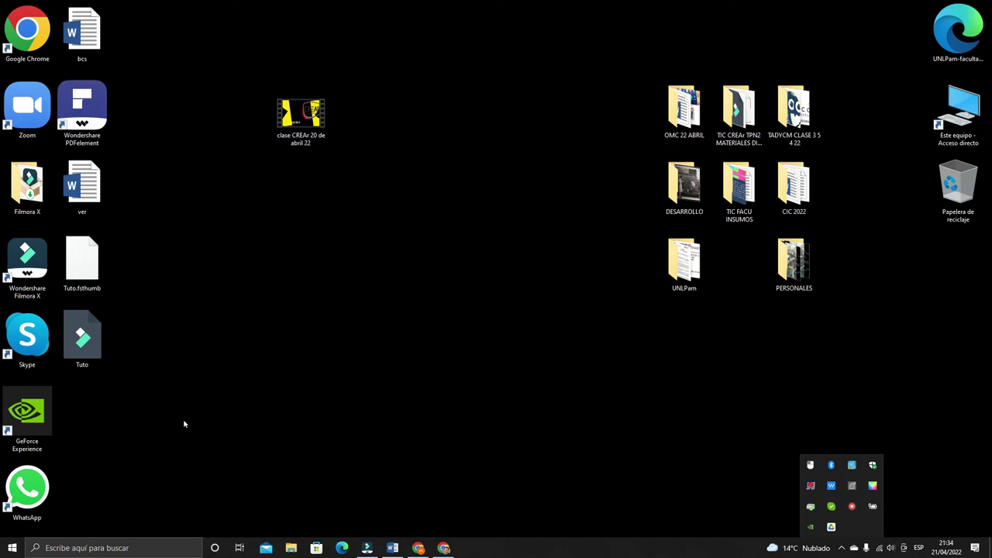
Start Chrome with the "Persona 1" profile, search Google for "whatsapp web" in a new tab and find the WhatsApp Web result
click(145, 553)
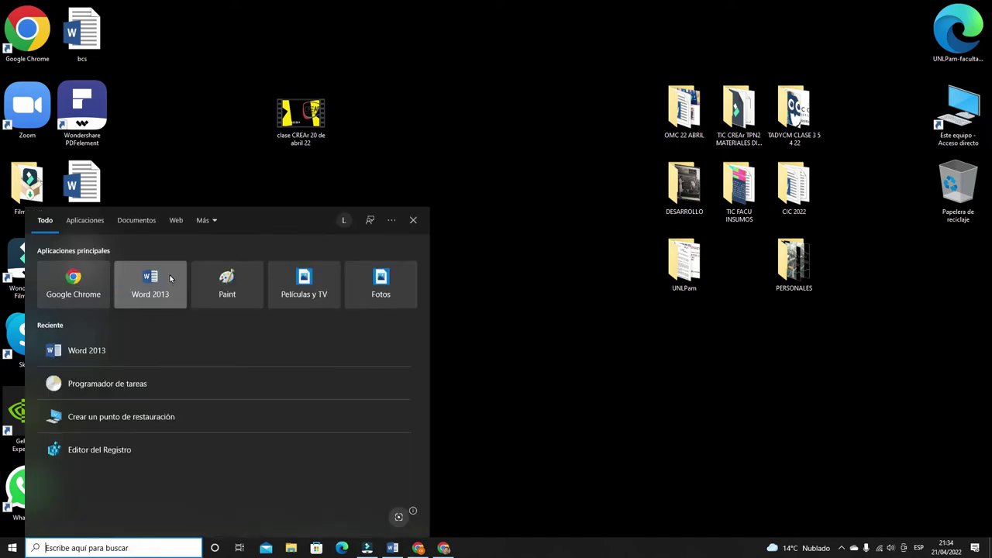
click(78, 285)
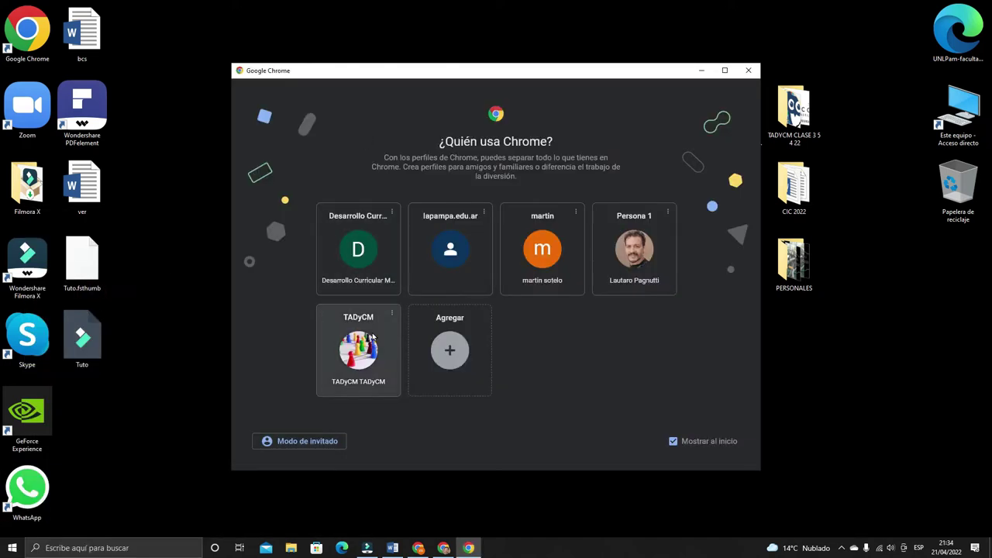
click(659, 256)
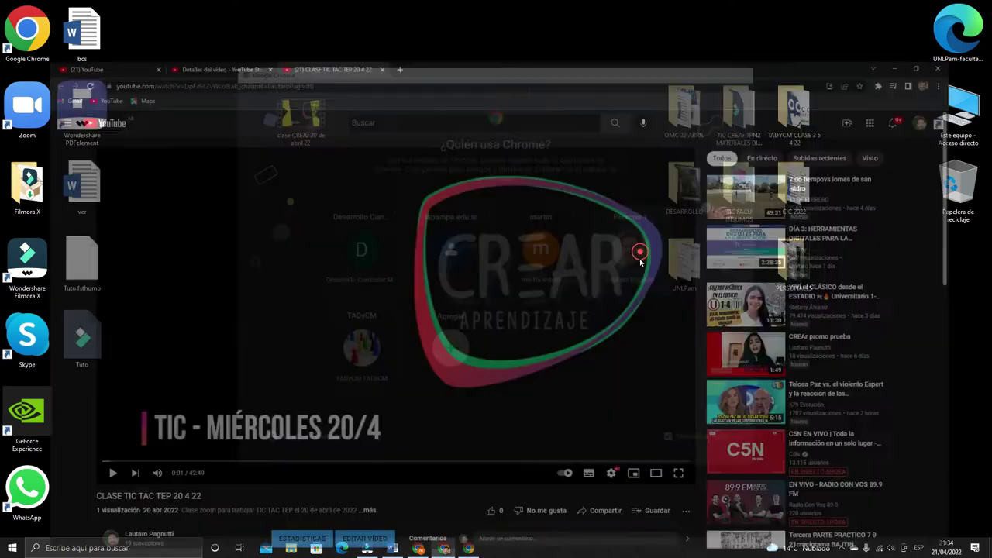
key(ctrl+t)
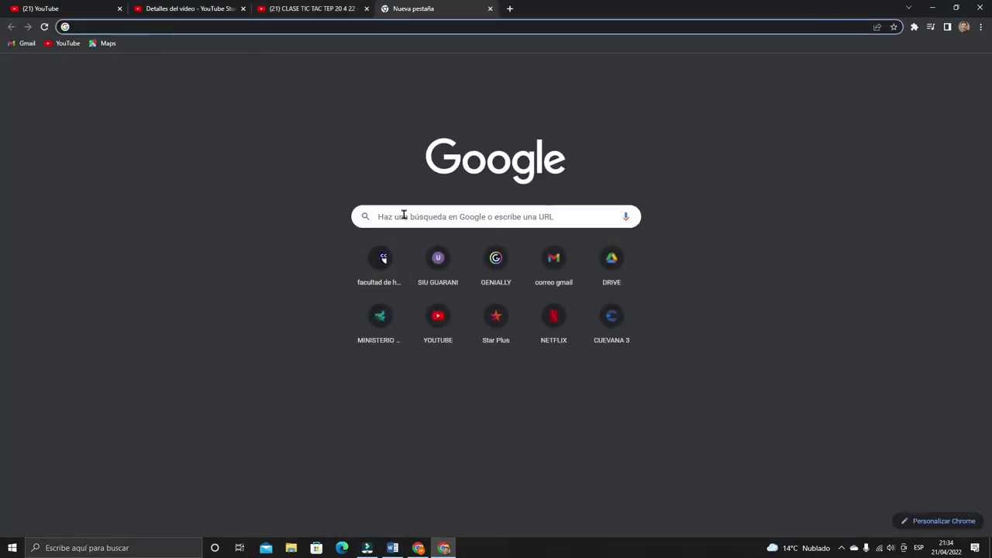
click(429, 217)
click(413, 264)
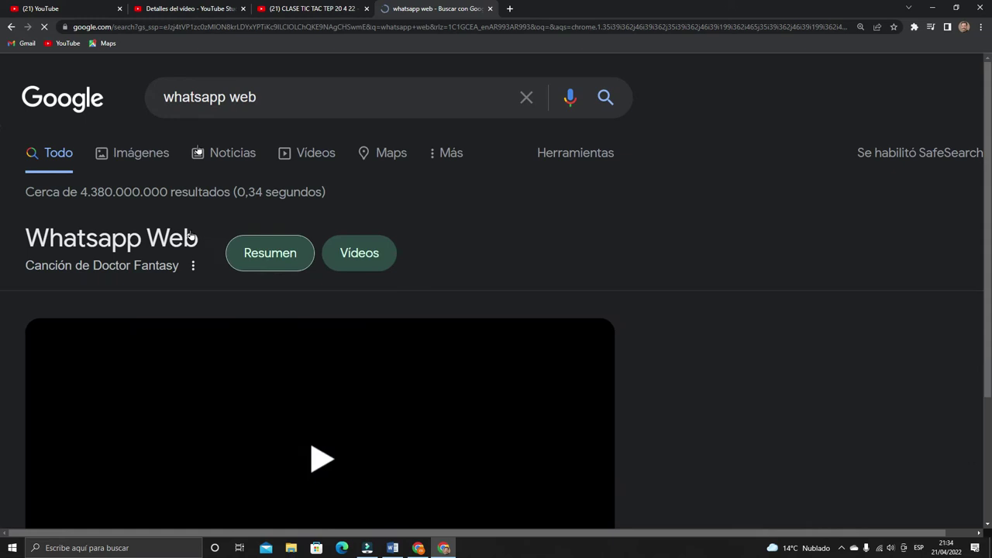
drag(986, 124, 979, 197)
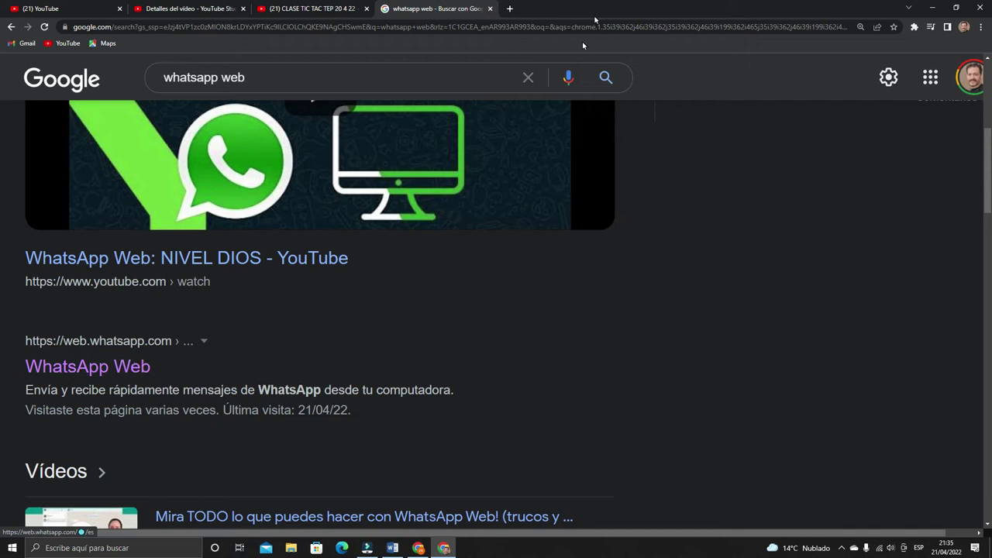
Close the WhatsApp search tab, the YouTube Studio tab and both YouTube tabs
click(489, 9)
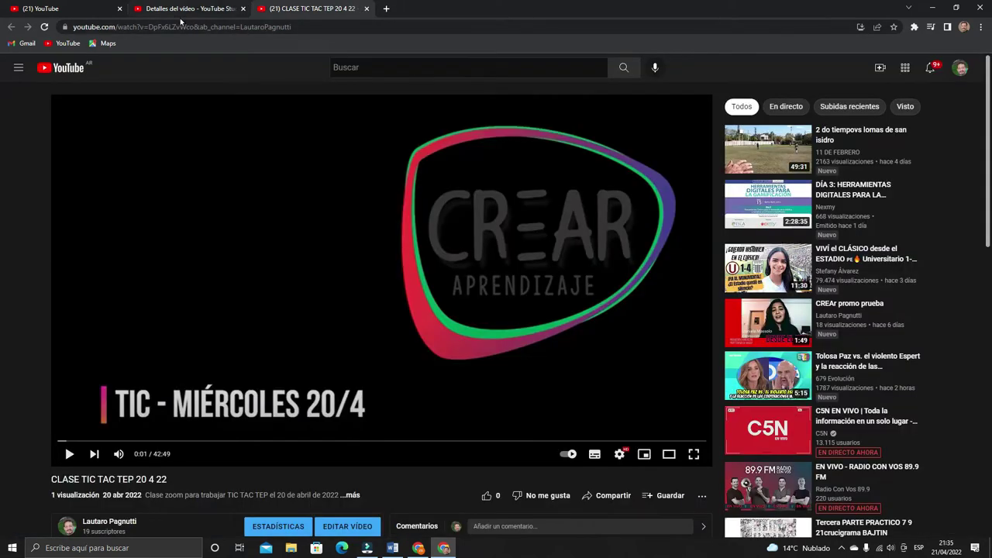
click(190, 8)
click(242, 8)
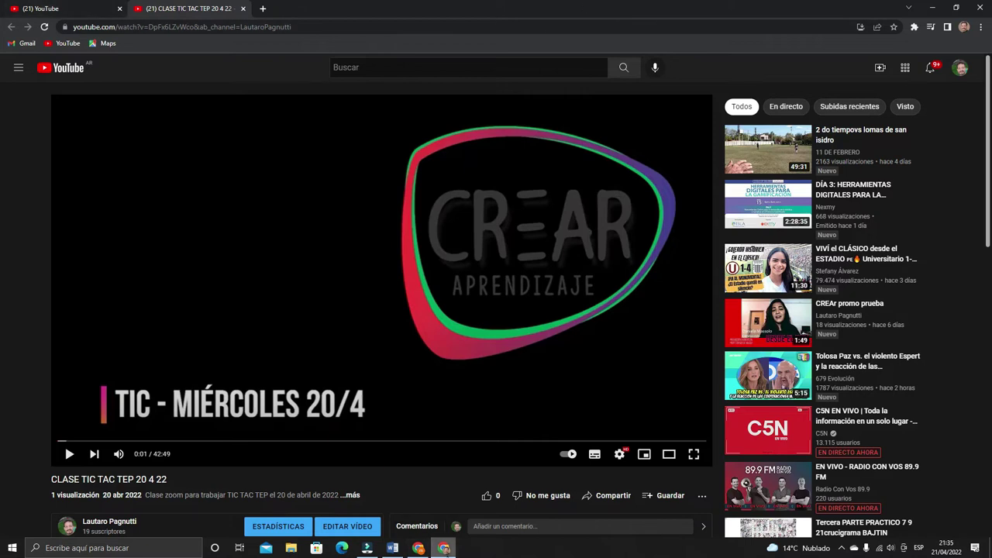
click(243, 9)
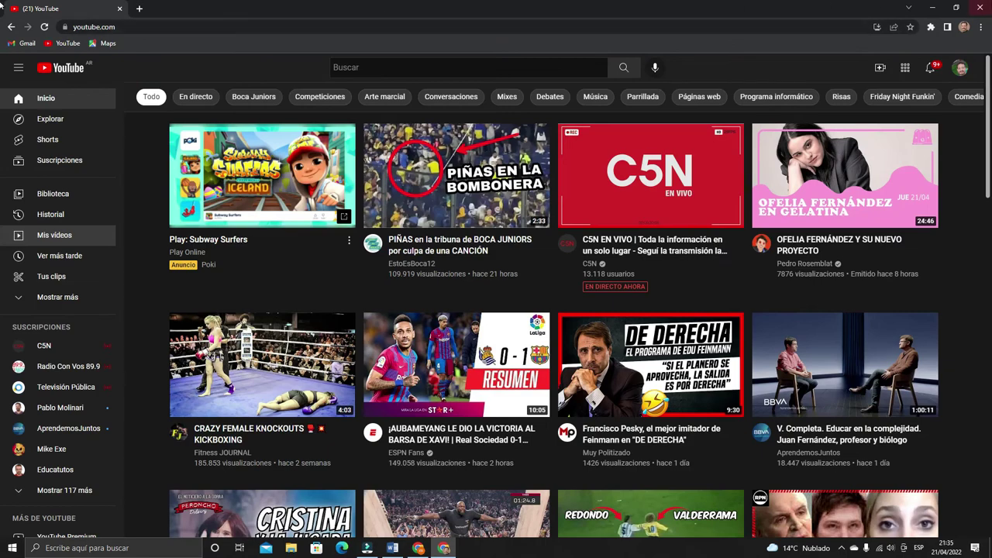
click(119, 10)
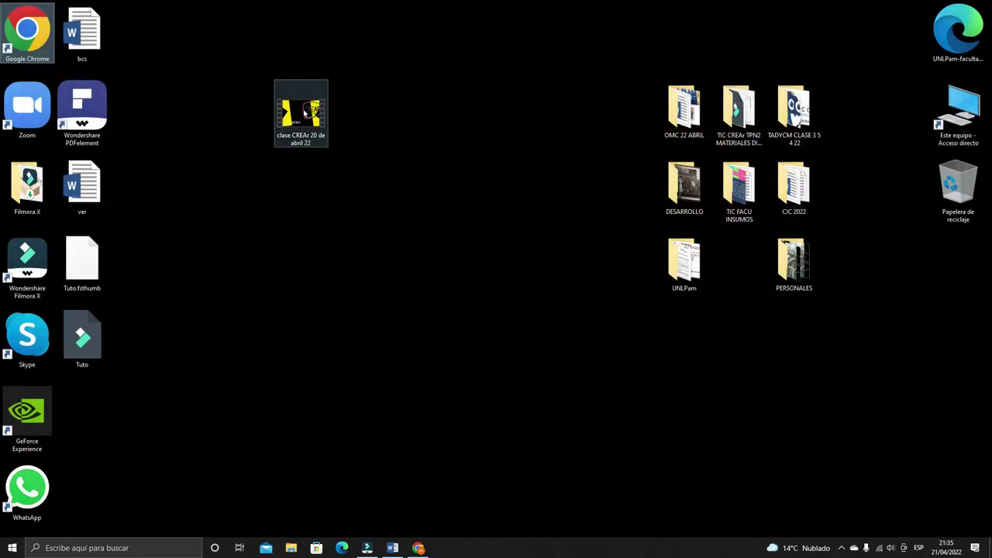
Check the file details of the "clase CREAr 20 de abril 22" video on the desktop
mouse_move(336, 124)
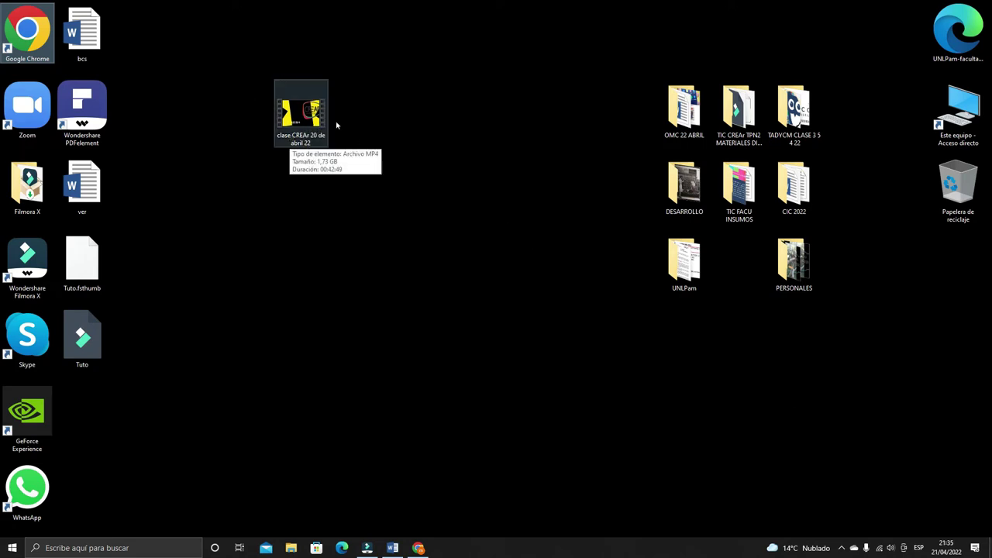
click(287, 117)
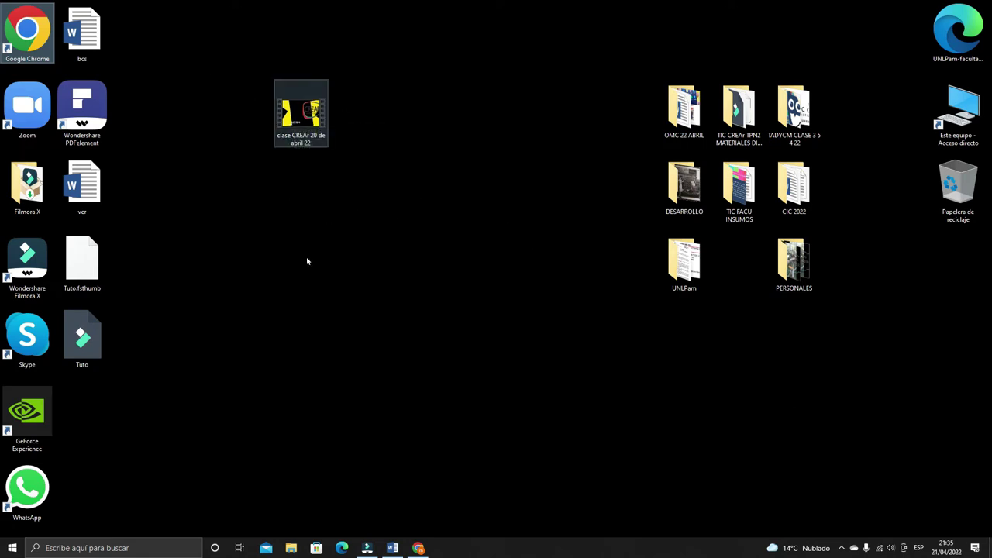
click(397, 251)
mouse_move(297, 137)
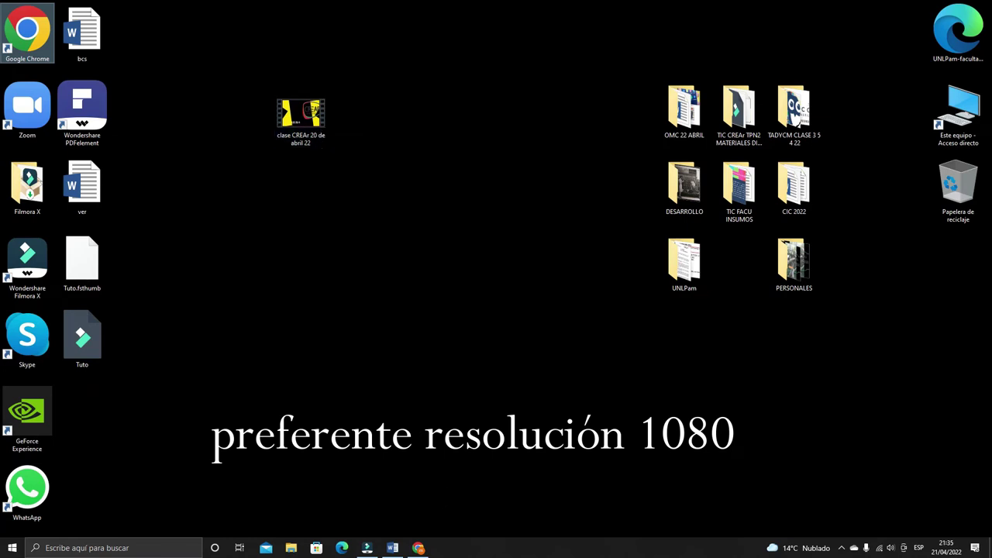
Switch back to the ThingLink window and continue once the "clase CREAr 20 de abril 22" upload is complete
click(418, 548)
mouse_move(225, 182)
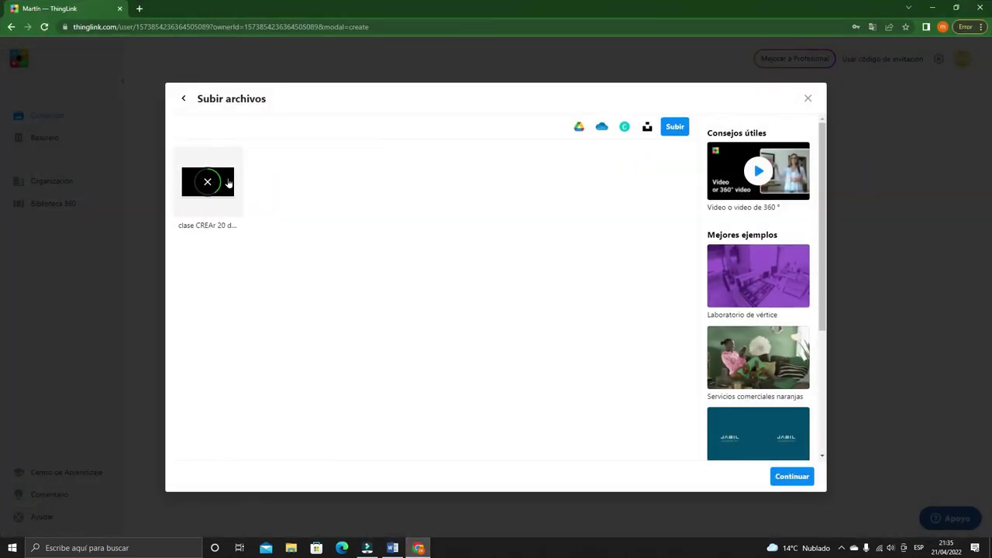
click(932, 8)
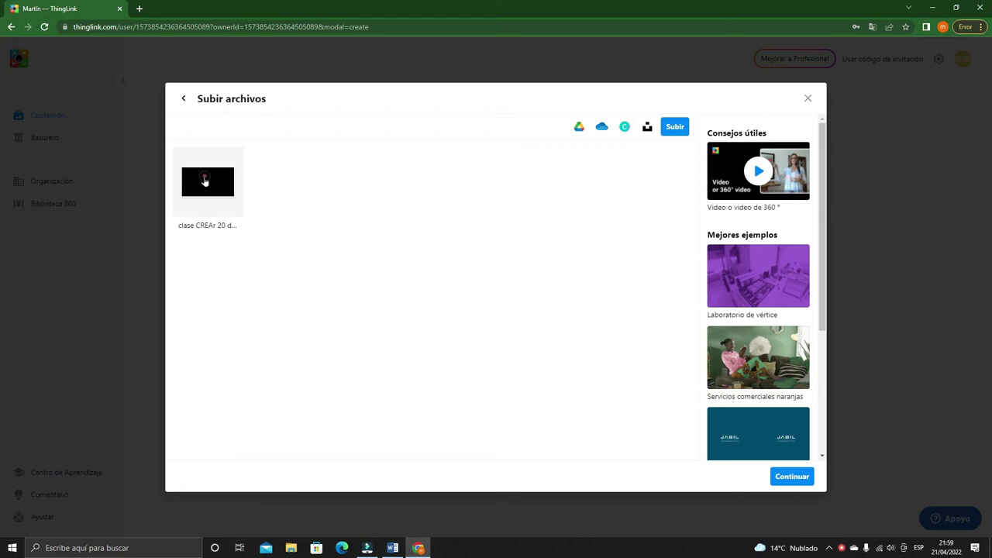
click(791, 476)
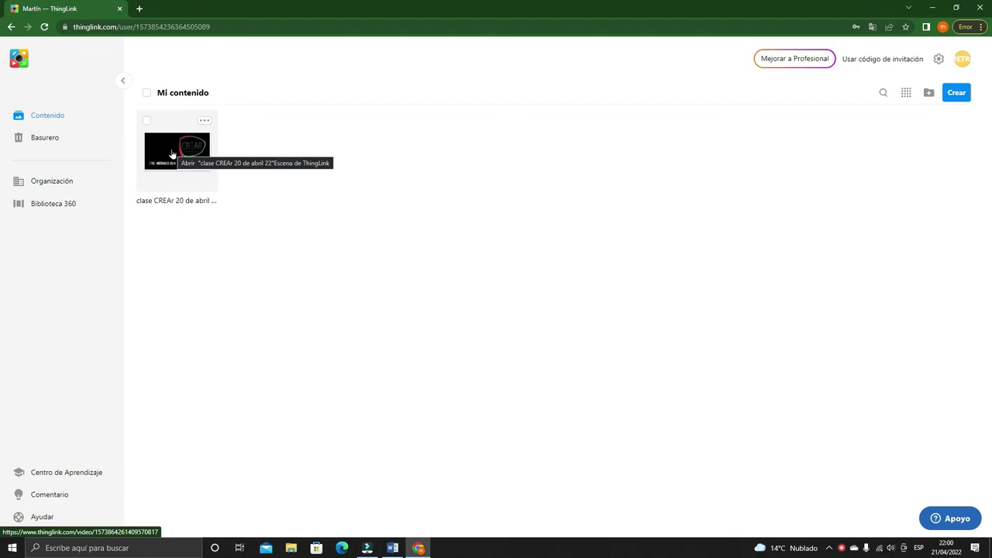
Open the "clase CREAr 20 de abril 22" scene from the ThingLink content and play its video
click(172, 154)
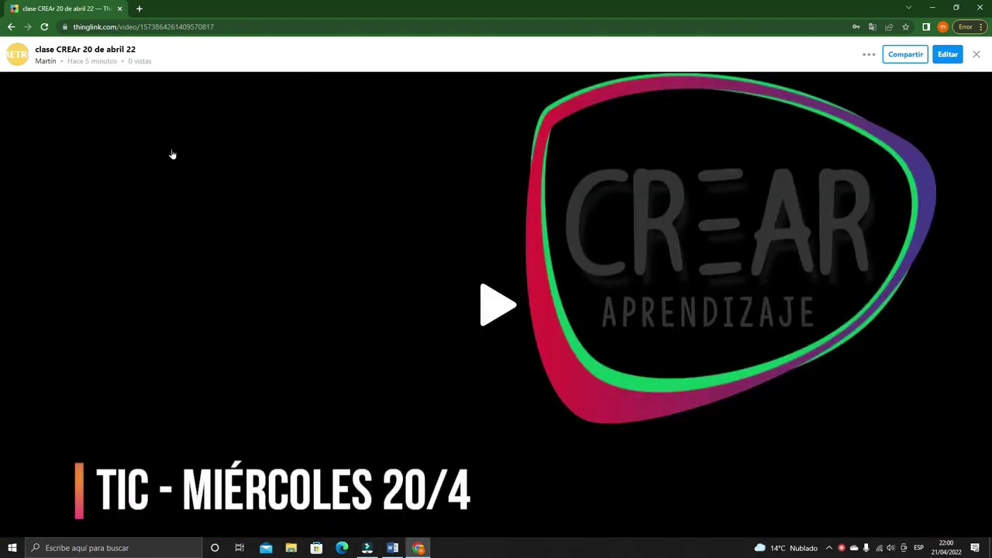
click(492, 312)
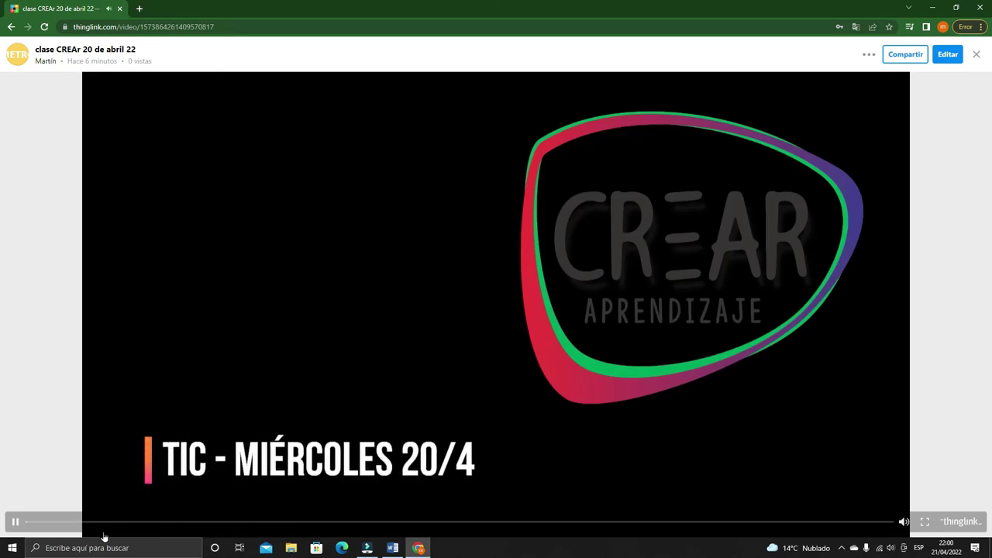
Pause and resume the opening titles of the class video to check its playback controls
click(14, 525)
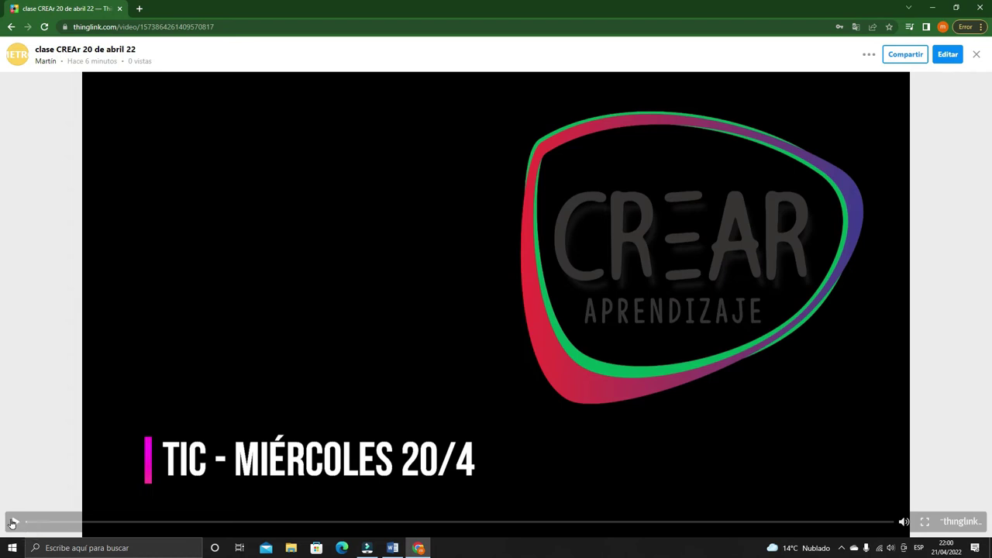
click(15, 524)
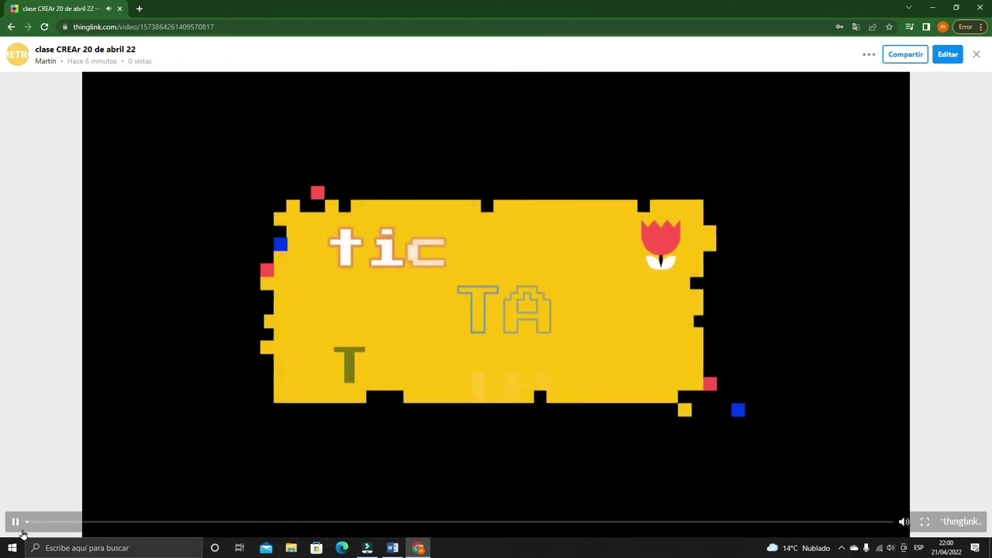
click(19, 523)
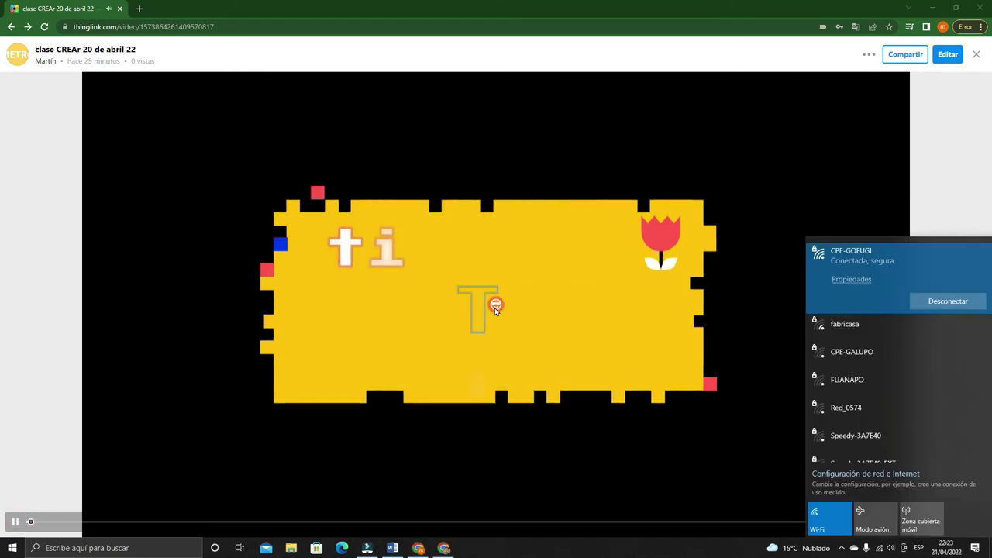
Open the tag in the middle of the video, page forward twice through its embedded Genially presentation, and close it, leaving the video paused
click(495, 305)
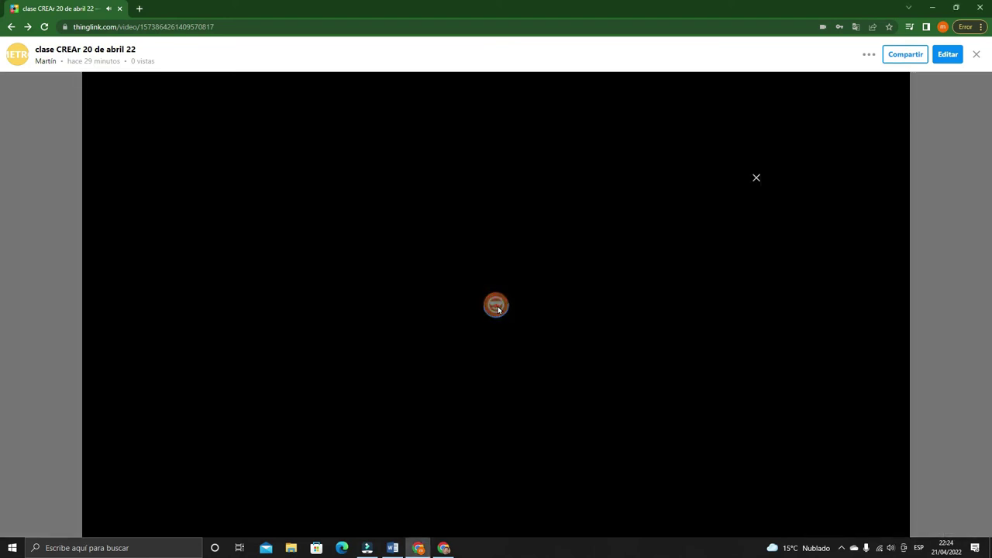
click(497, 307)
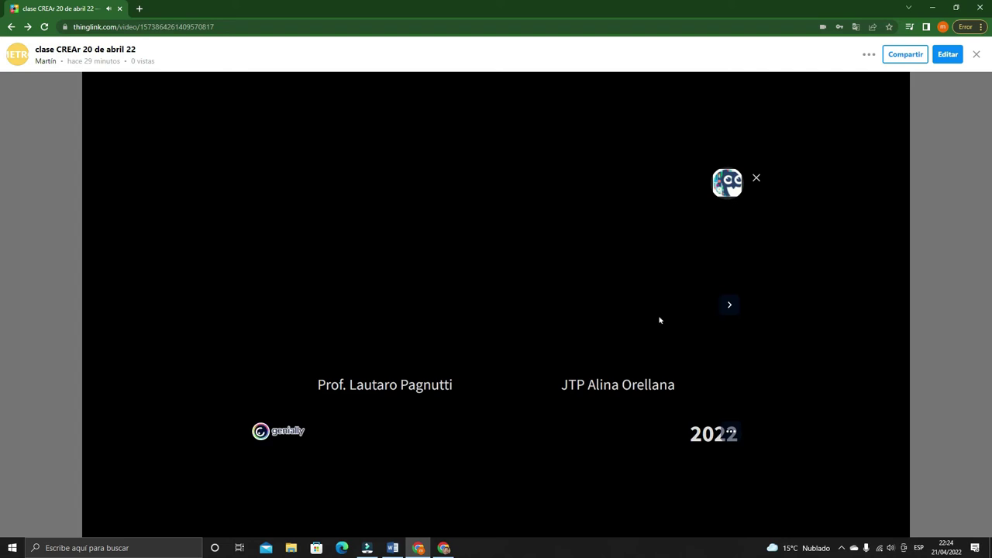
click(733, 310)
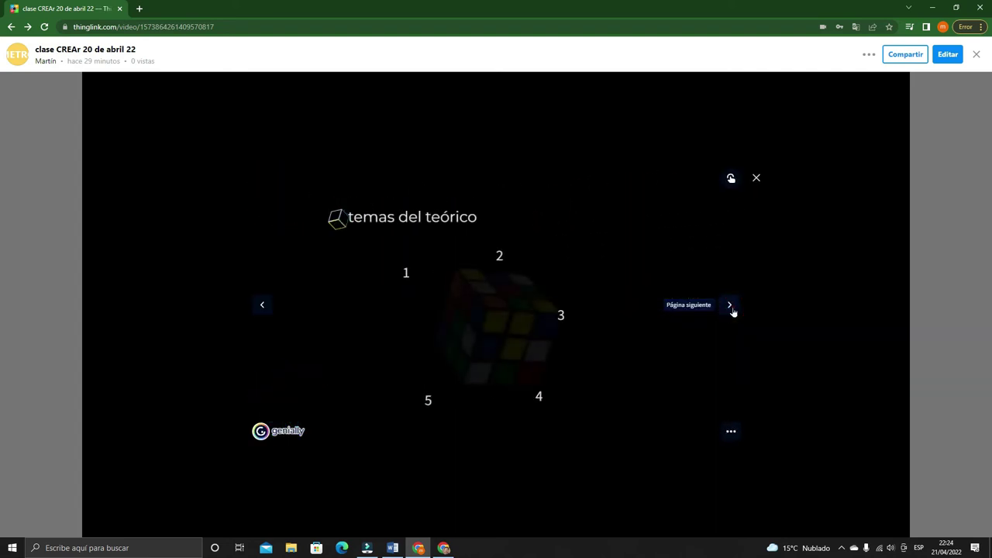
click(732, 311)
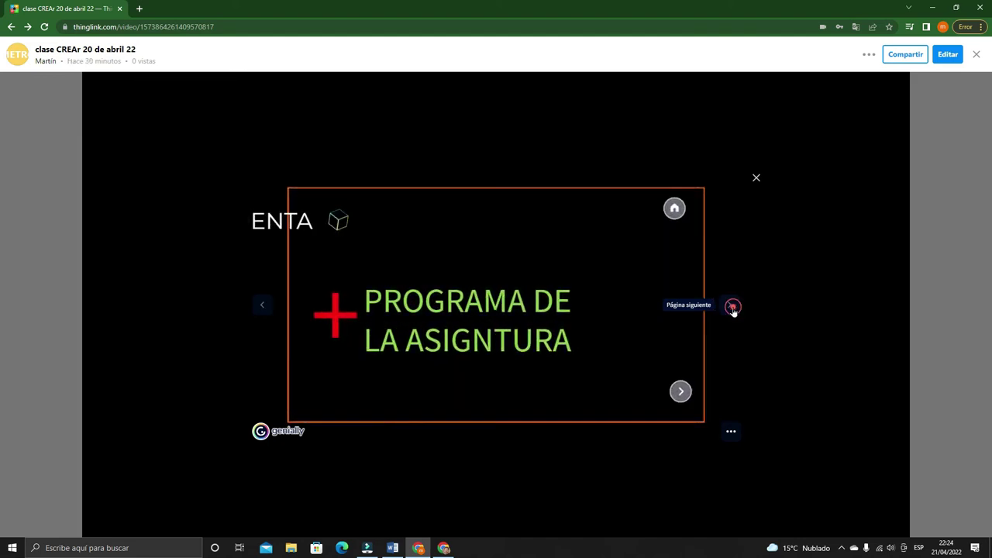
click(756, 178)
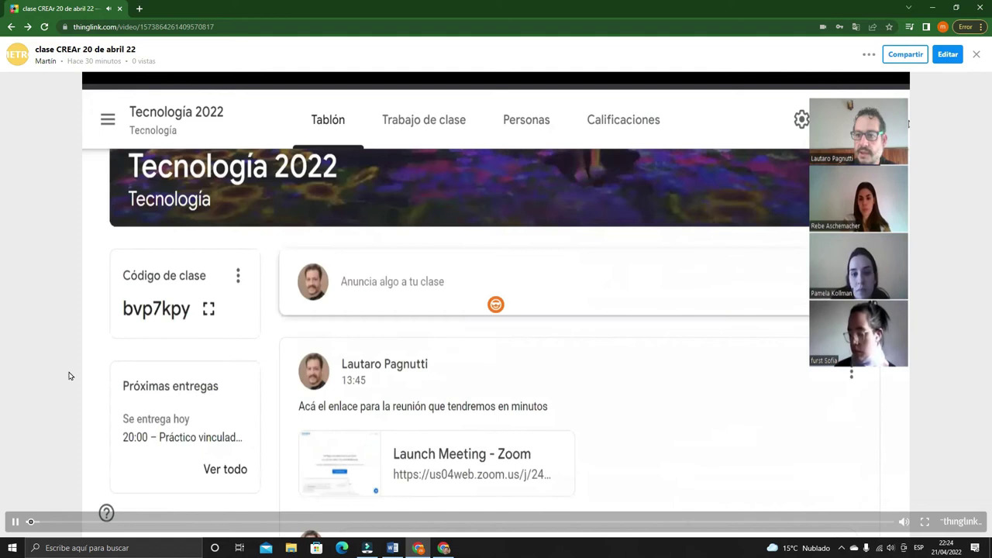
click(15, 522)
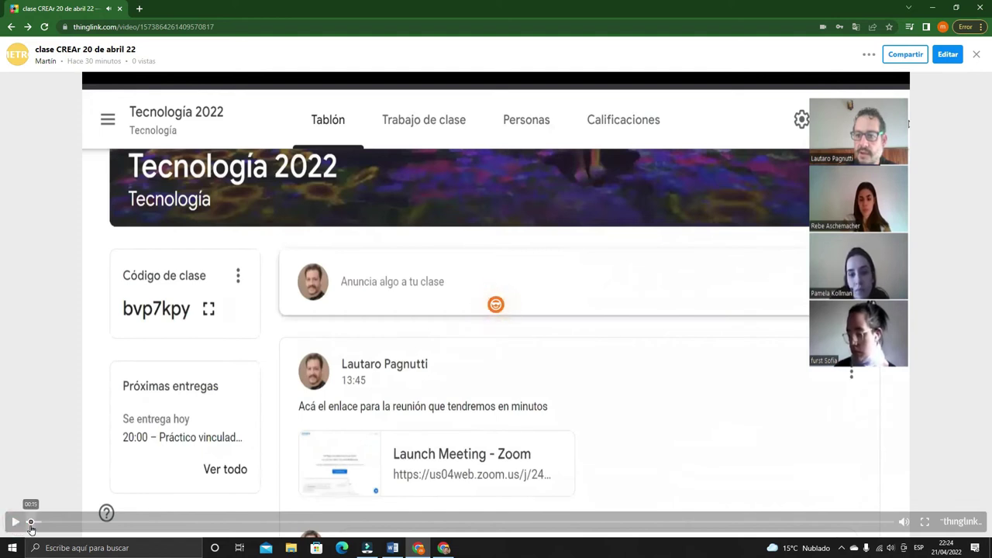